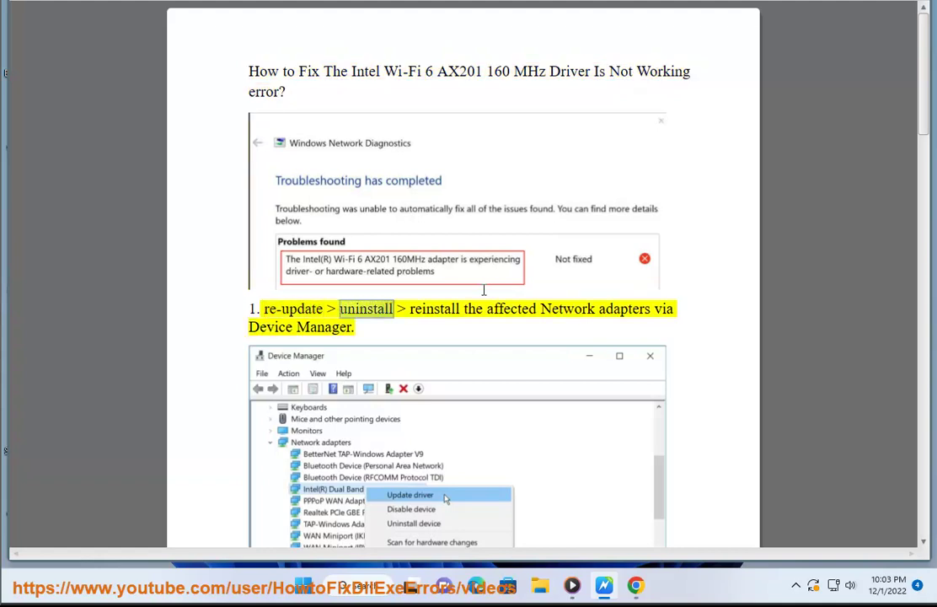
Find and open Device Manager, and place its window beside the guide document
scroll(460, 365, down, 1)
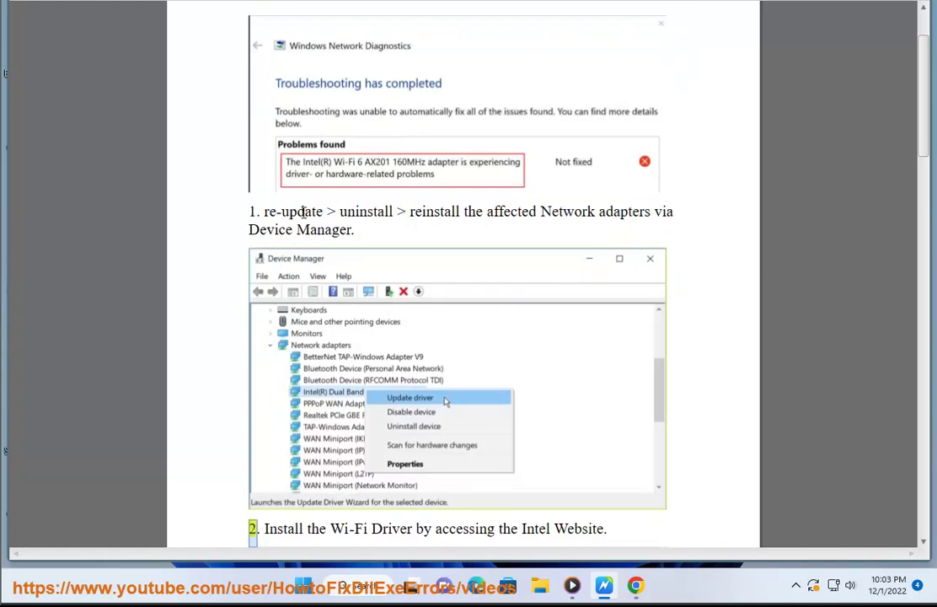
double_click(302, 212)
click(360, 580)
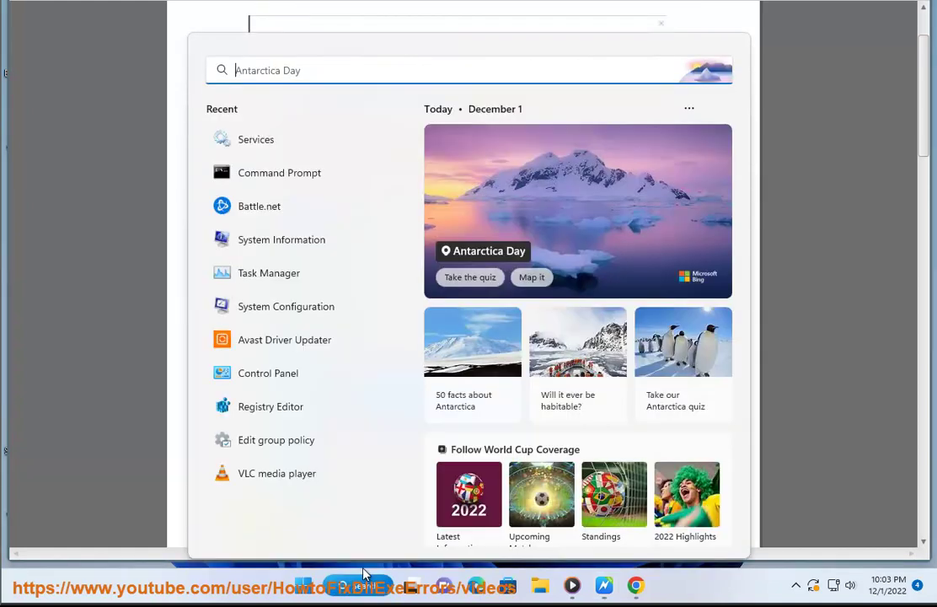
text(D)
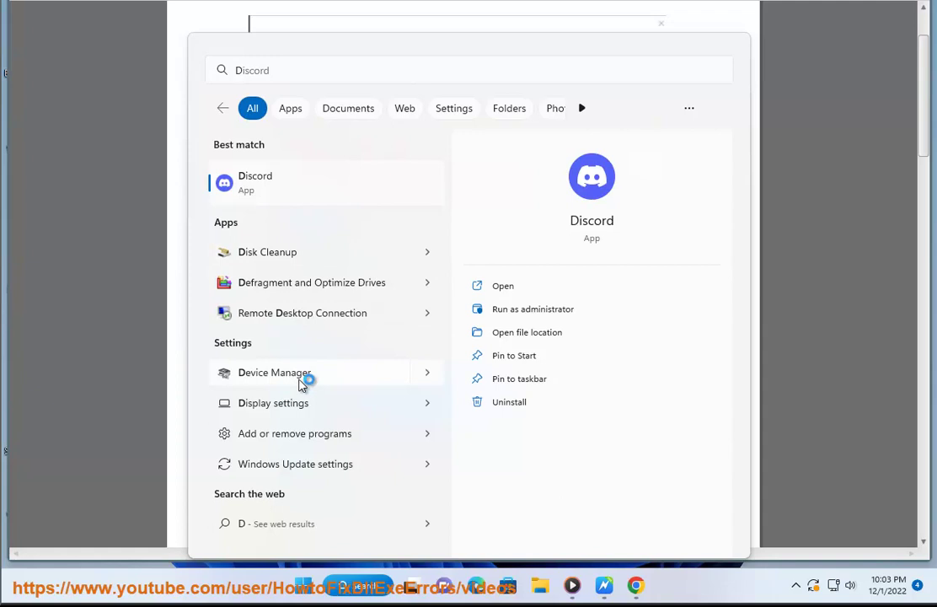
click(305, 377)
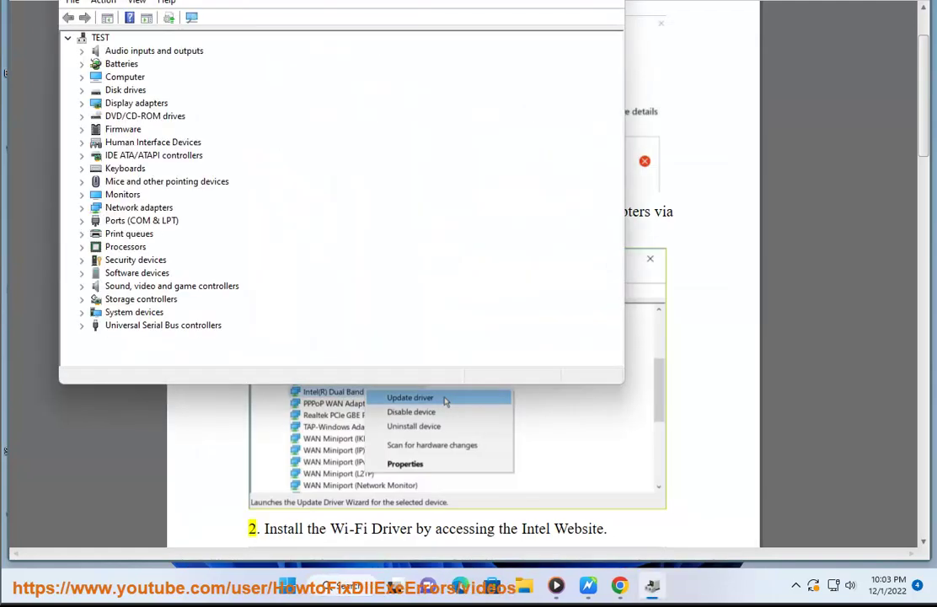
drag(212, 2, 643, 89)
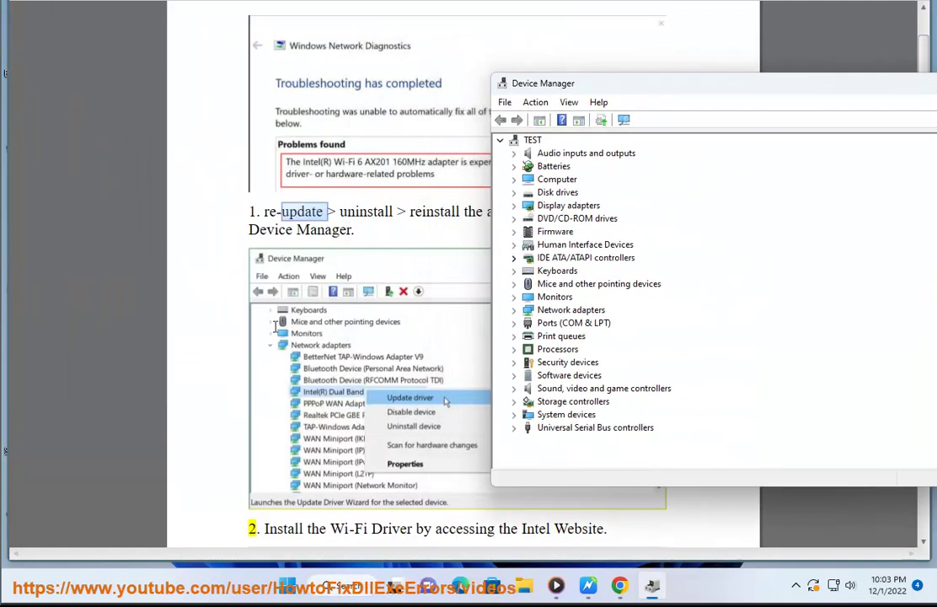
Expand the network adapters, open the driver update wizard for the Intel(R) 82574L Gigabit Network Connection, and cancel it
click(515, 310)
right_click(585, 327)
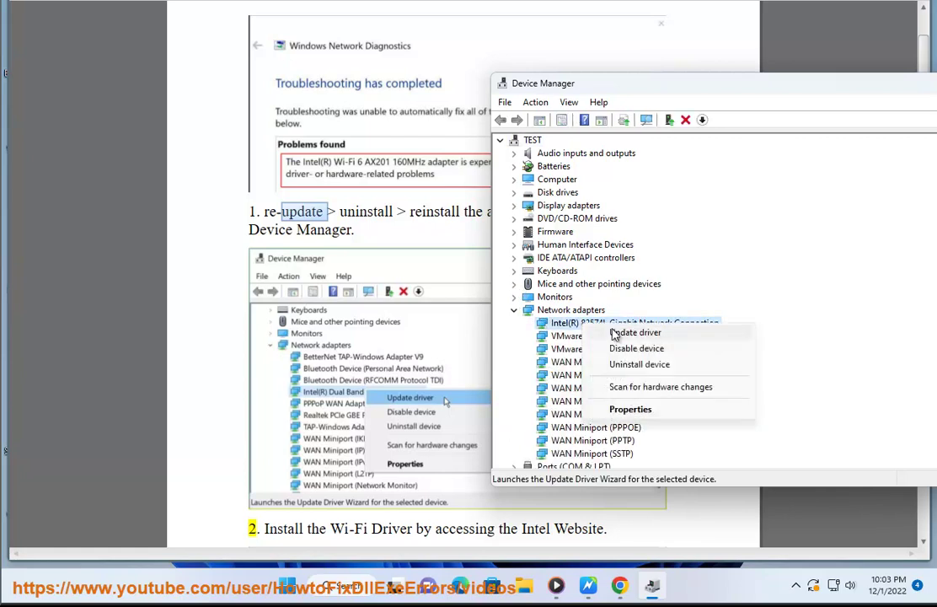
click(644, 334)
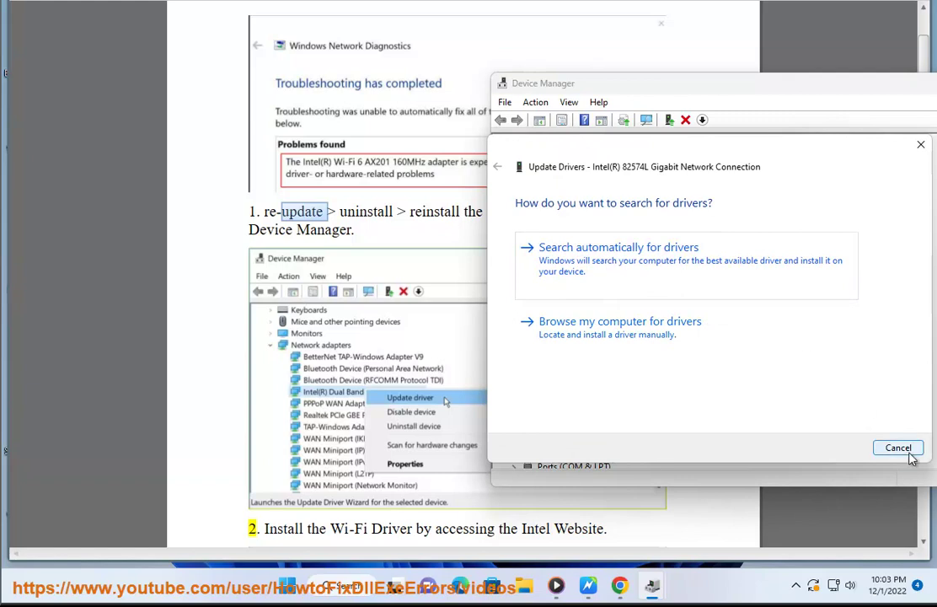
click(354, 213)
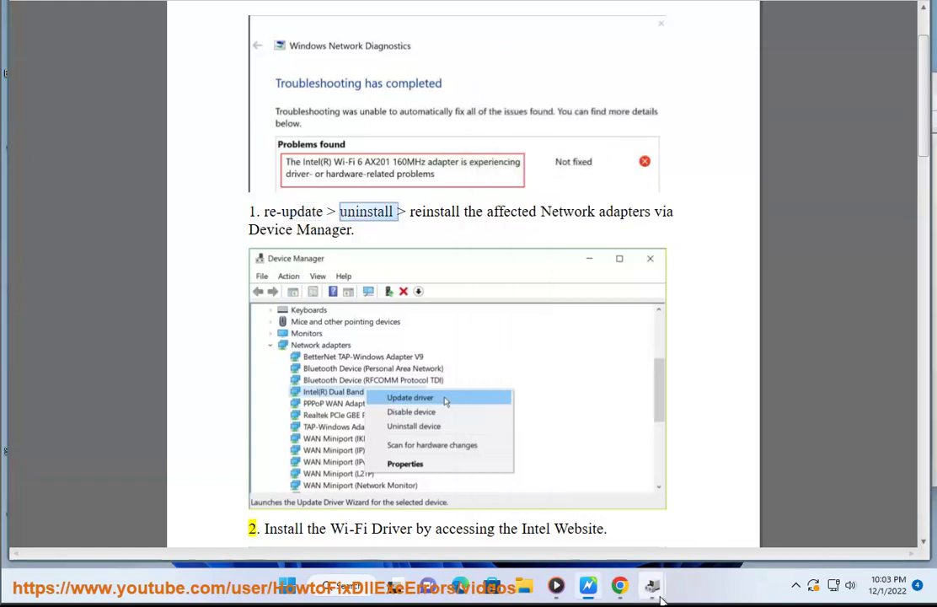
mouse_move(652, 585)
click(715, 504)
click(907, 454)
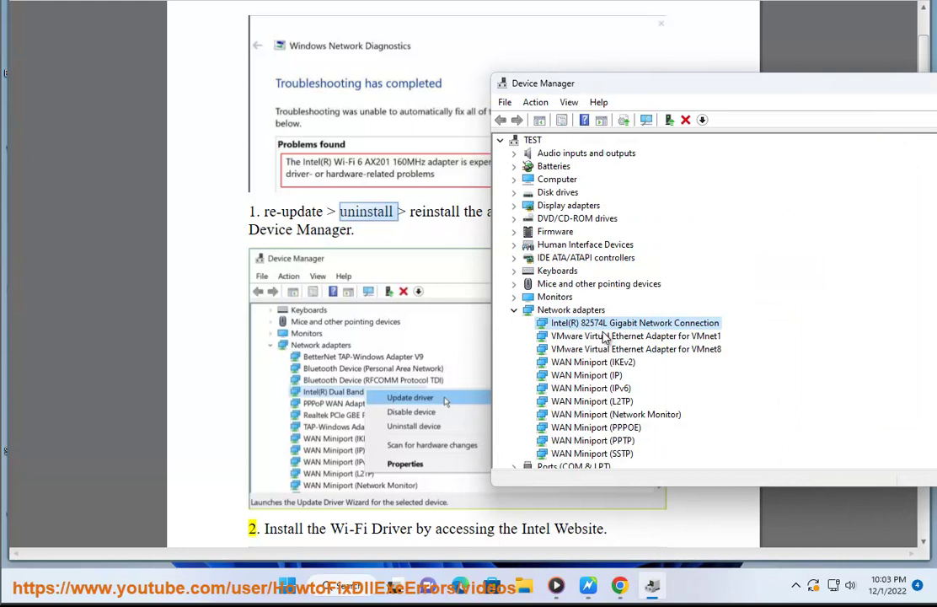
Start uninstalling the Intel(R) 82574L Gigabit Network Connection device and dismiss the confirmation dialog
right_click(595, 326)
click(630, 364)
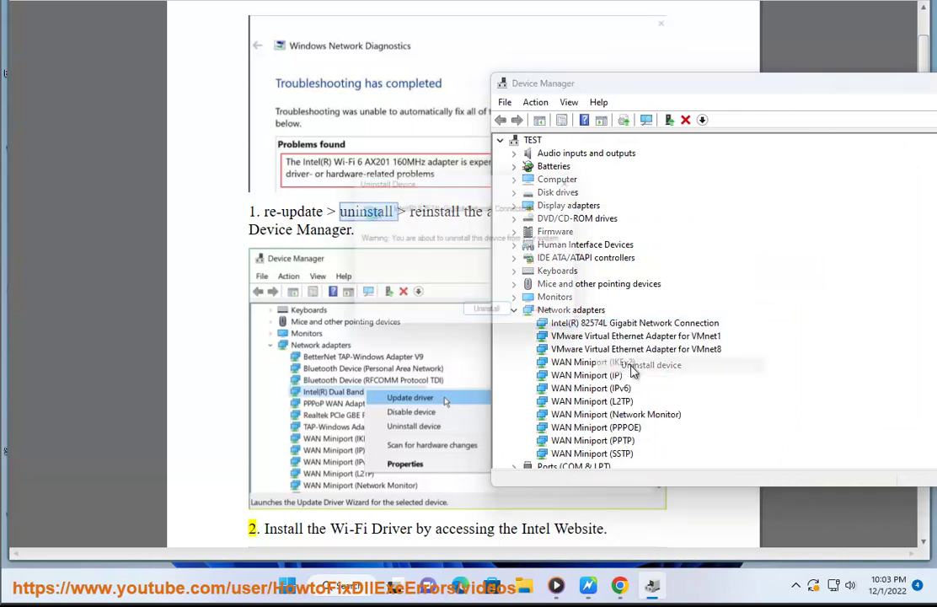
click(557, 319)
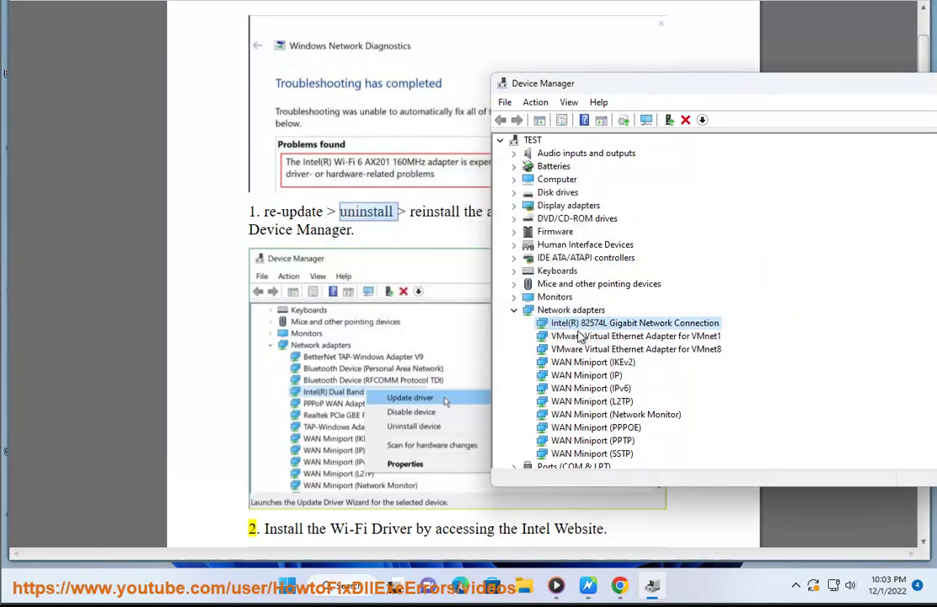
Scan the computer for hardware changes in Device Manager and return to the guide document
click(535, 102)
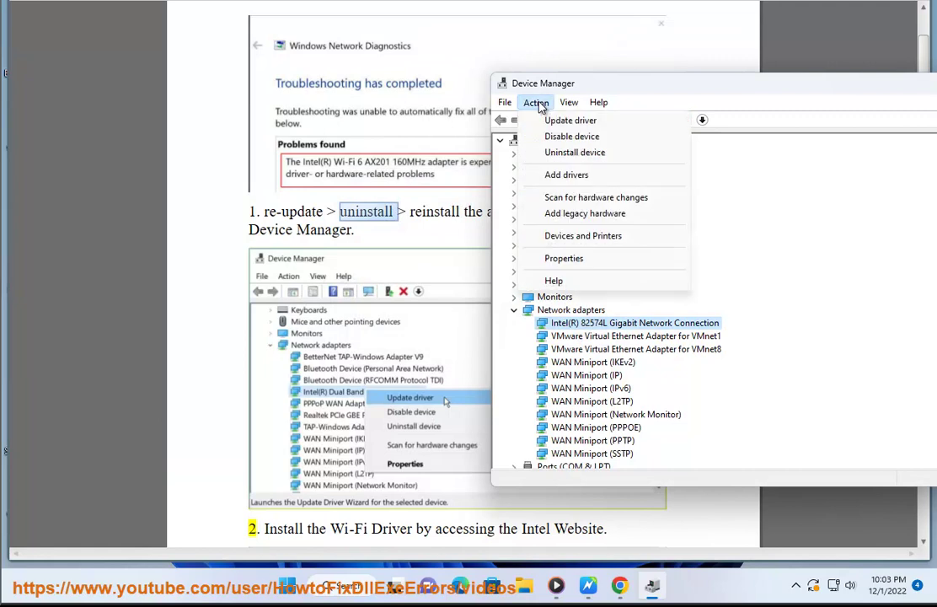
click(588, 200)
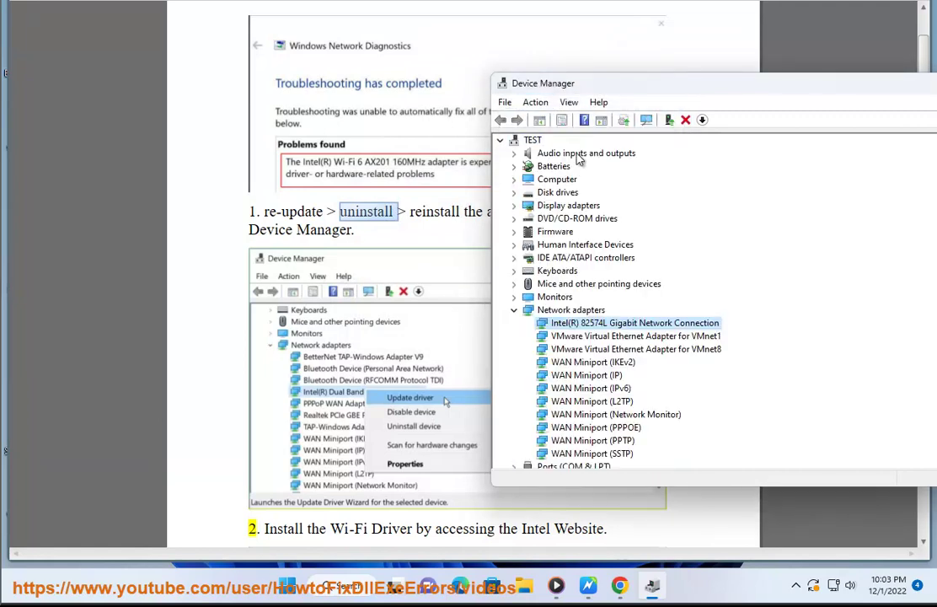
click(397, 245)
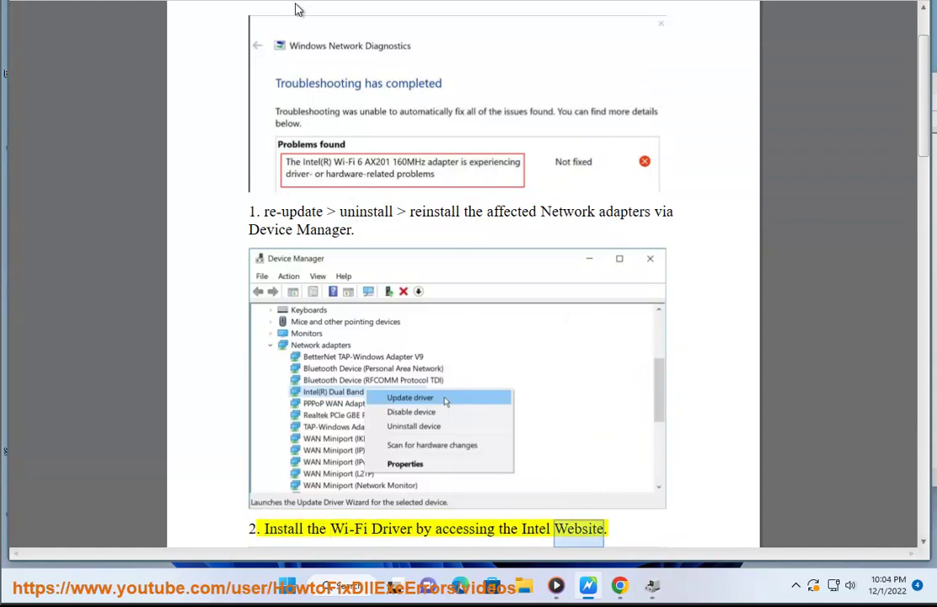
Select the adapter name from "Intel" through "AX20" in the guide document's title
scroll(506, 366, up, 5)
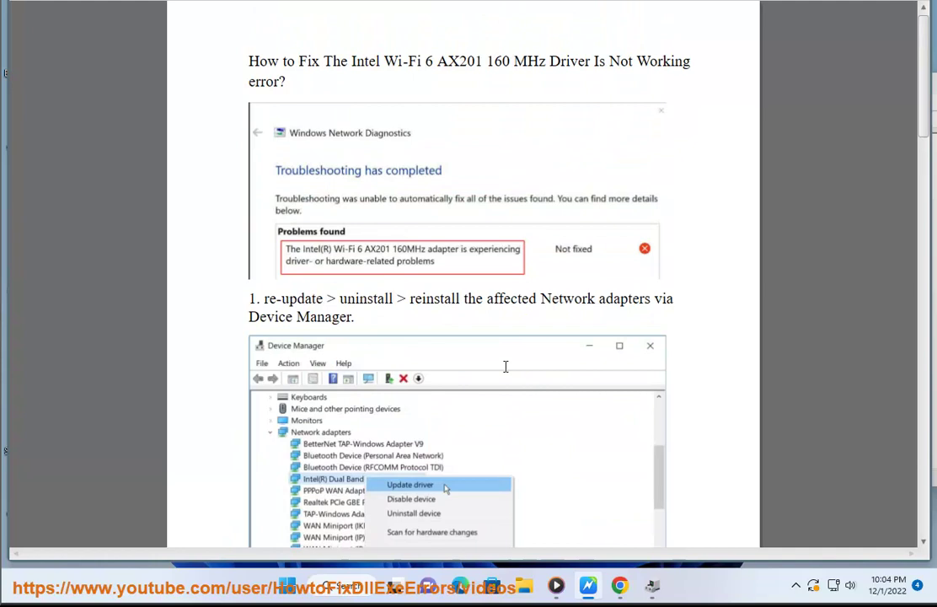
scroll(506, 365, up, 1)
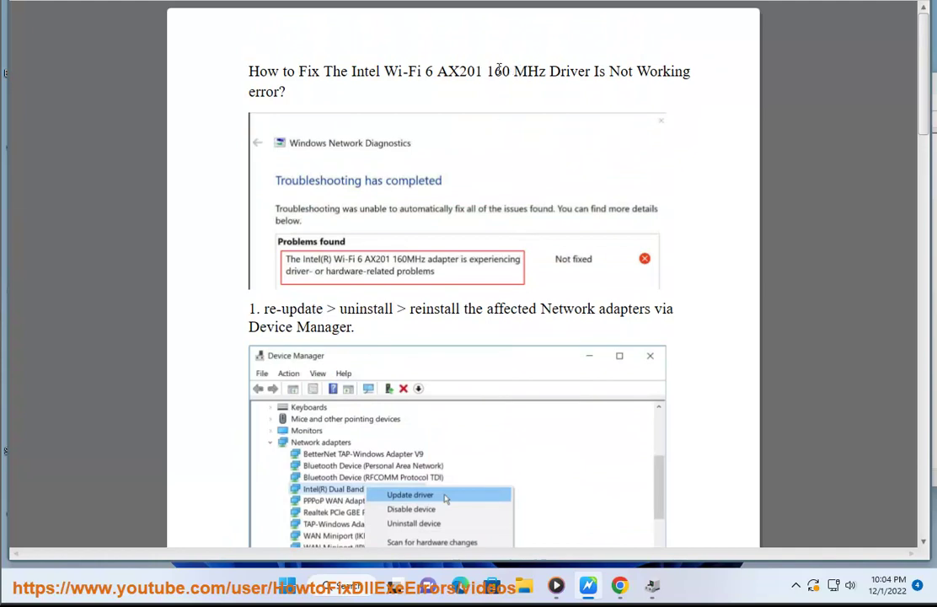
drag(479, 70, 358, 73)
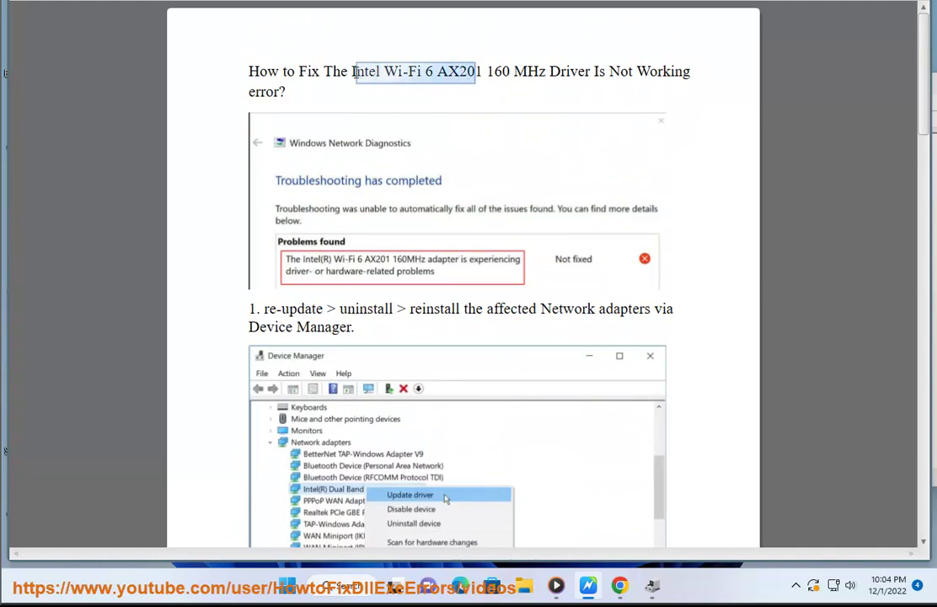
Switch to Chrome, close the net-internals tab and search Google for "Intel Wi-Fi 6 AX20"
click(622, 587)
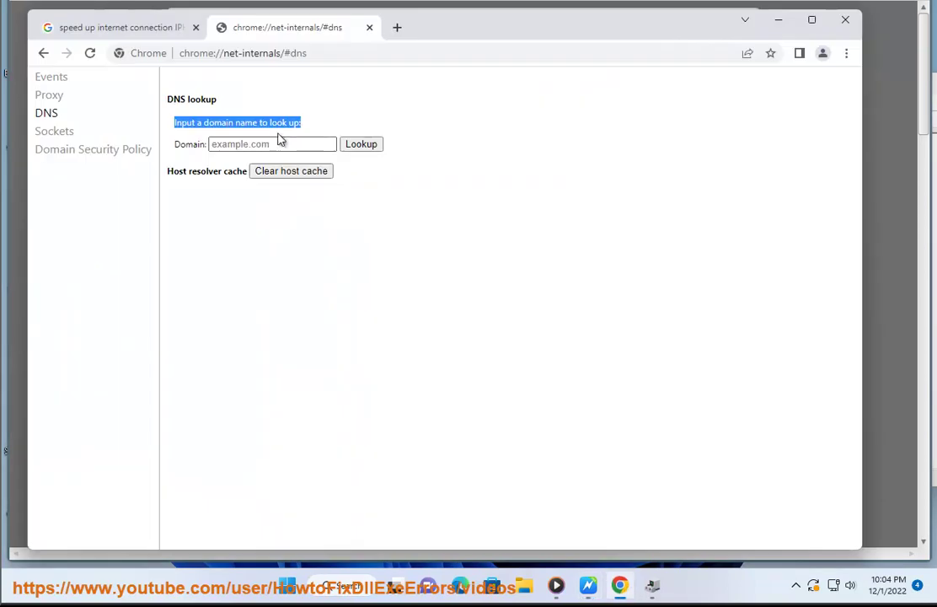
click(365, 29)
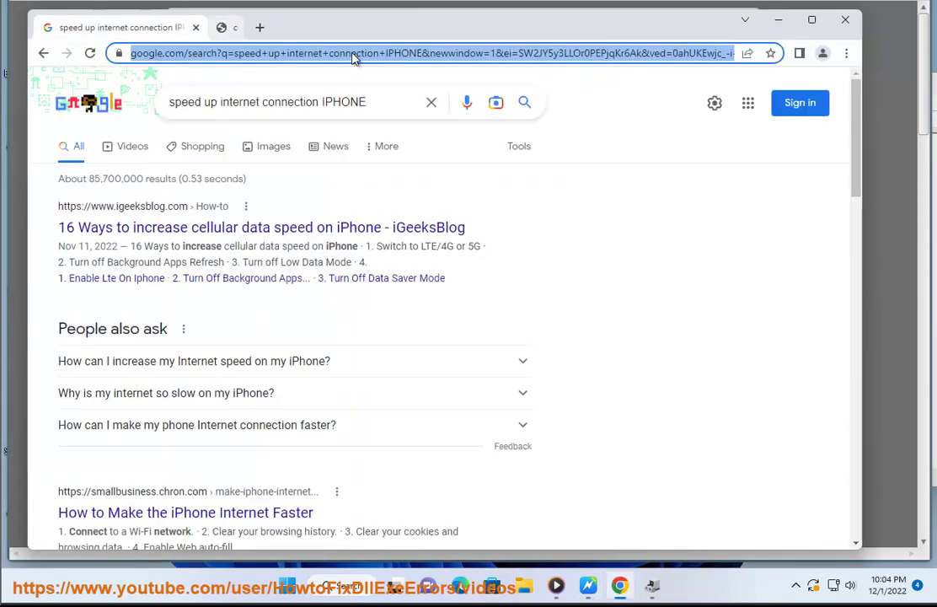
click(430, 102)
text(Intel Wi-Fi 6 AX20)
key(Return)
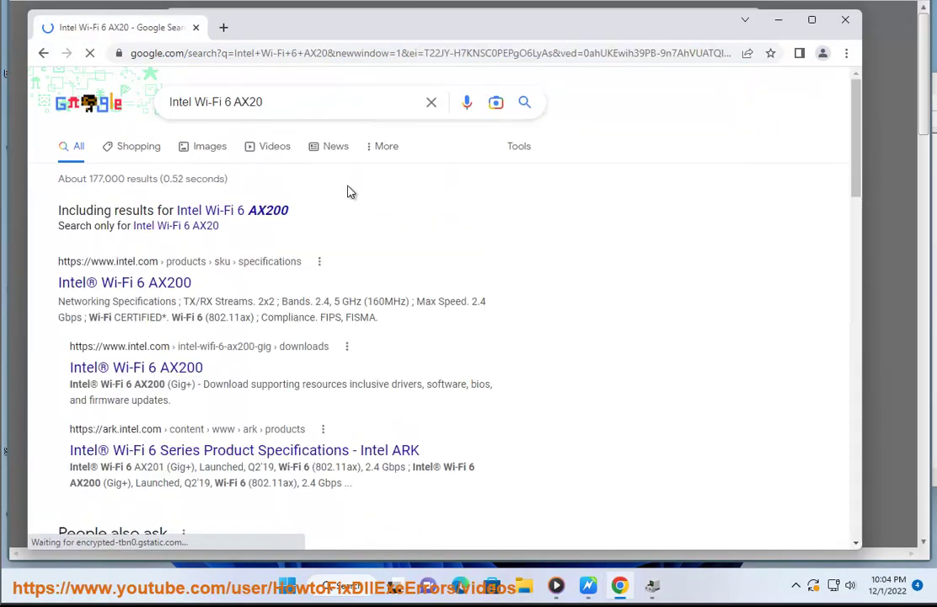
Open Intel's Wi-Fi 6 AX200 specifications result in a new tab
right_click(189, 293)
click(210, 301)
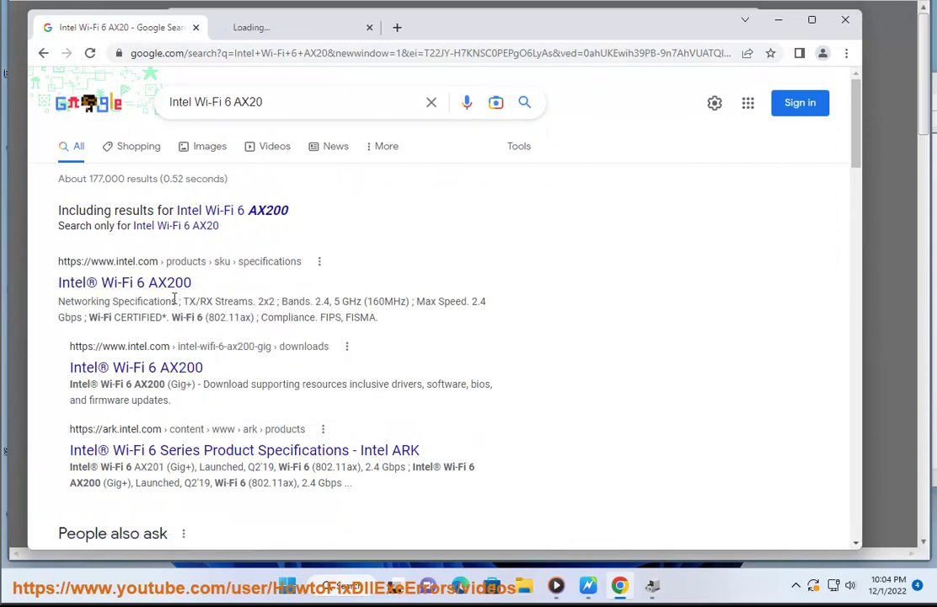
Correct the Google search to "Intel Wi-Fi 6 AX201" and run it again
click(311, 108)
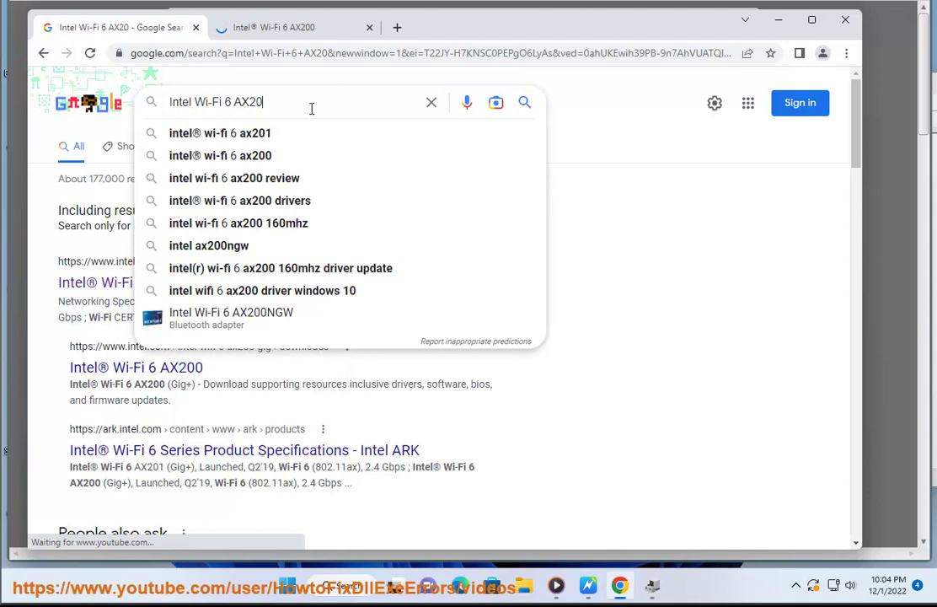
text(1)
key(Return)
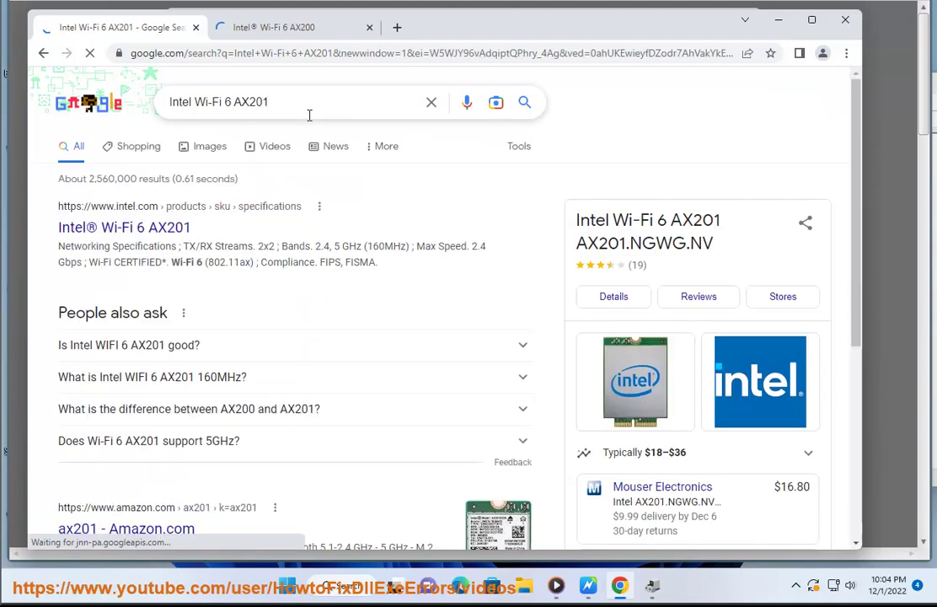
Open Intel's Wi-Fi 6 AX201 product page in a new tab, close the AX200 tab and show the AX201 page
right_click(166, 231)
click(198, 242)
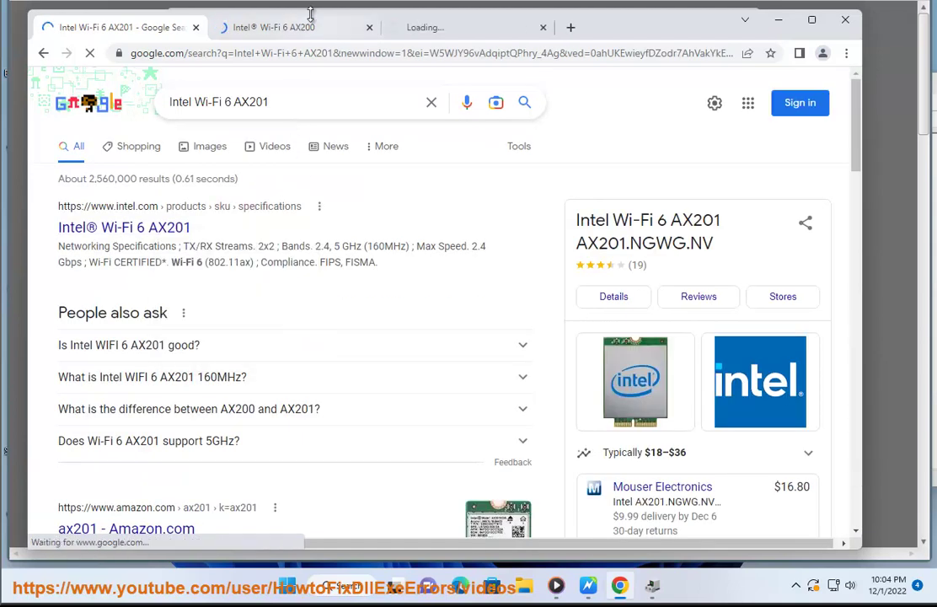
click(368, 27)
click(304, 27)
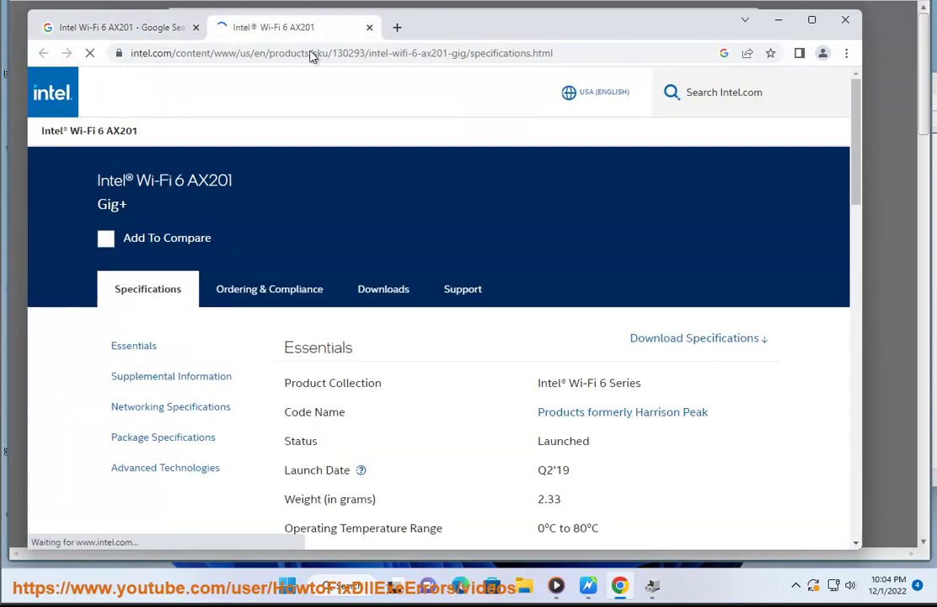
Show the AX201 downloads, expand the Windows 10 and Windows 11 Wi-Fi driver entry, and mark its supported Wi-Fi series and 64-bit OS
click(383, 292)
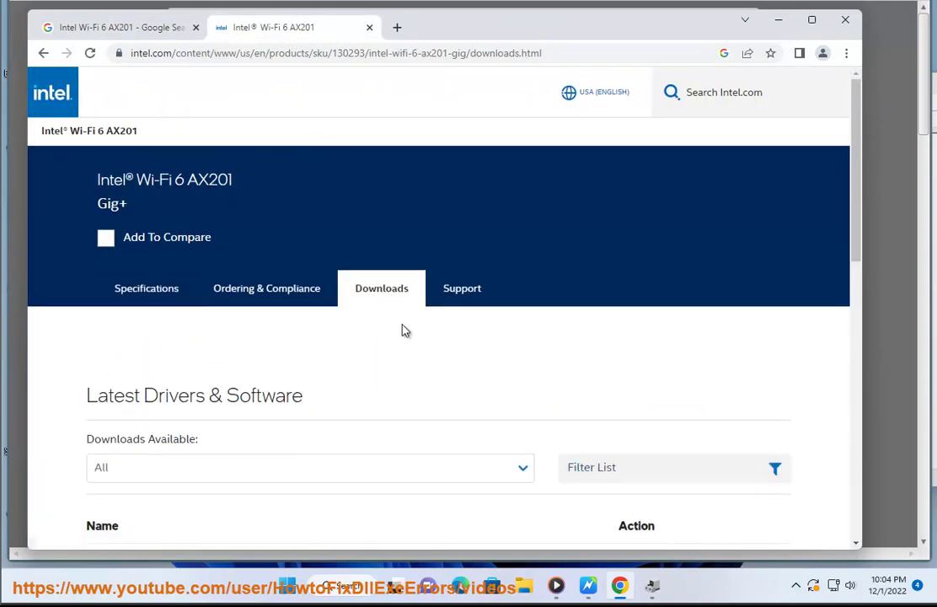
scroll(407, 348, down, 3)
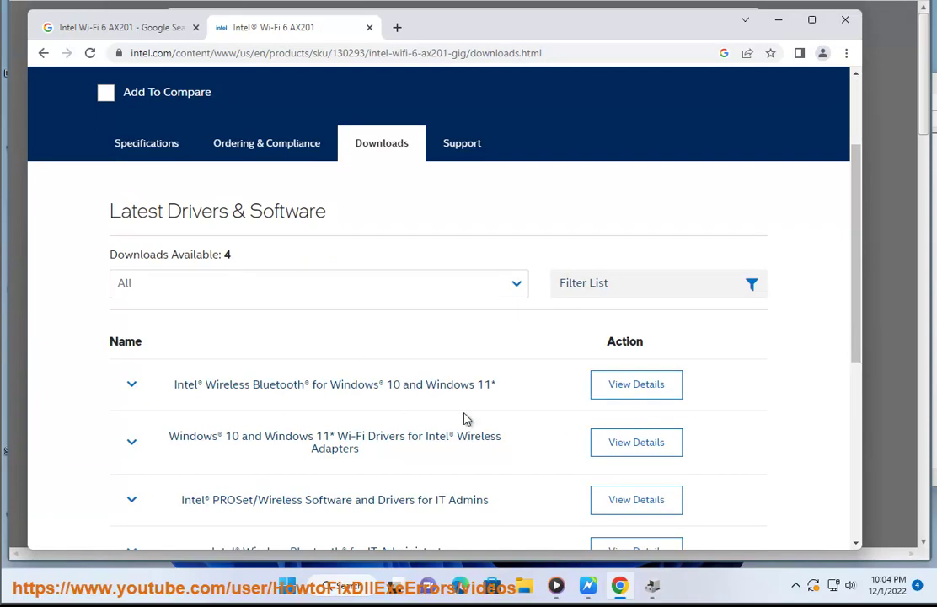
scroll(405, 403, down, 3)
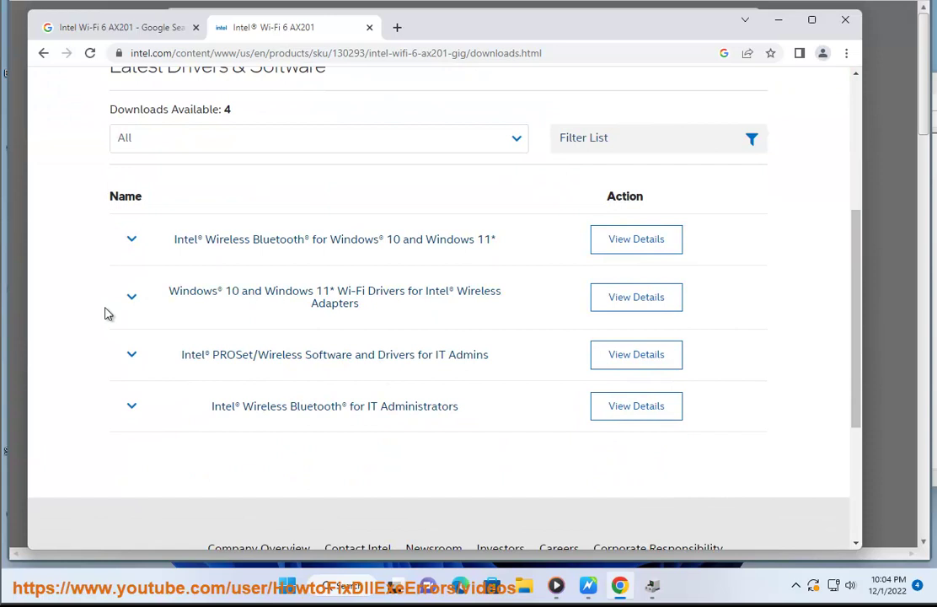
click(130, 299)
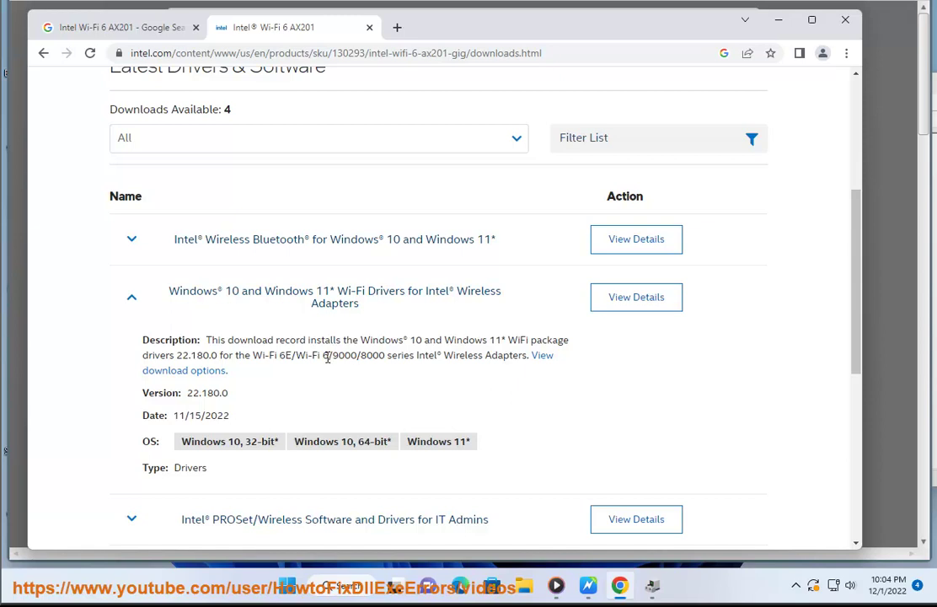
drag(312, 356, 291, 360)
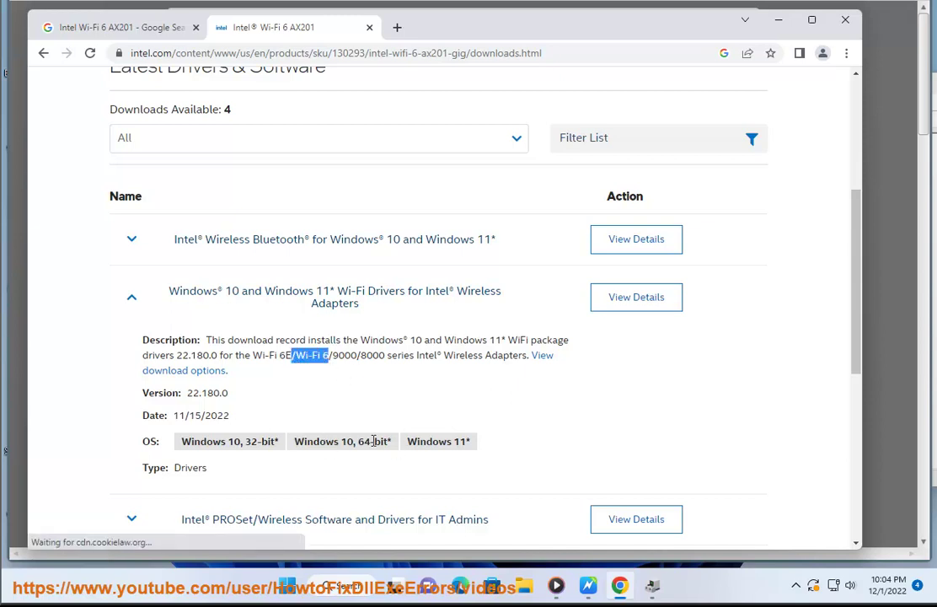
drag(341, 442, 406, 445)
Open System Information, check the system type, and close the window
click(328, 585)
text(S)
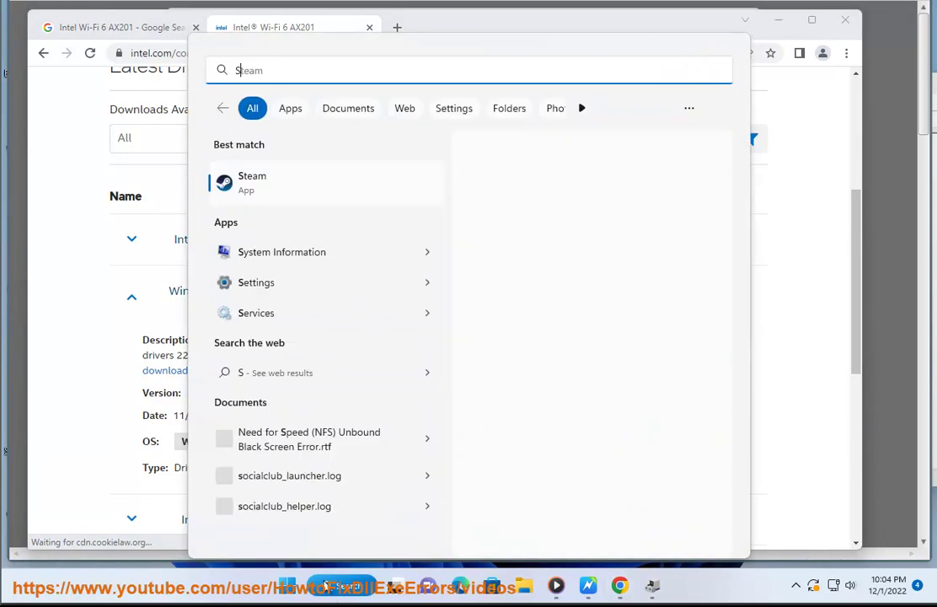
text(YS)
click(353, 199)
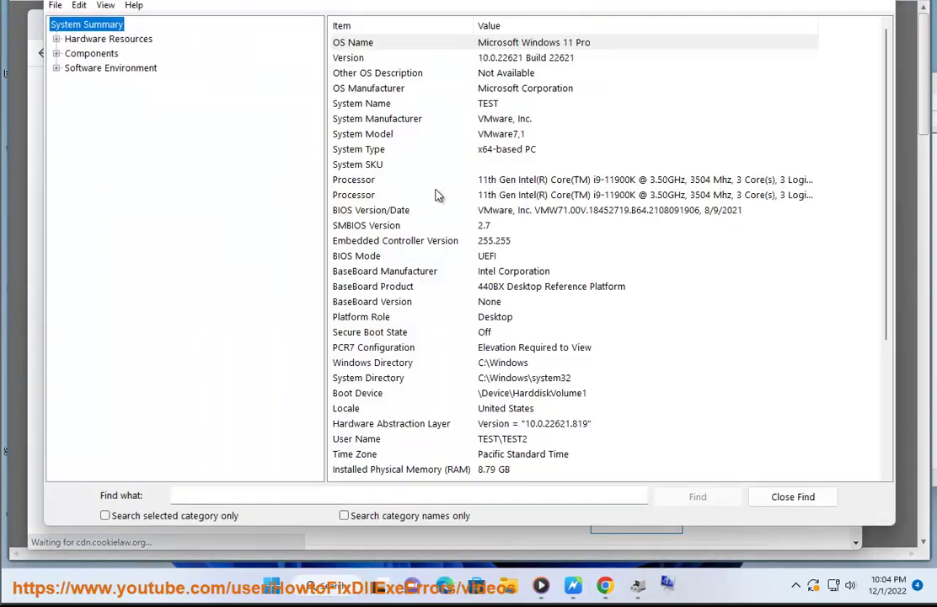
click(504, 151)
key(alt+F4)
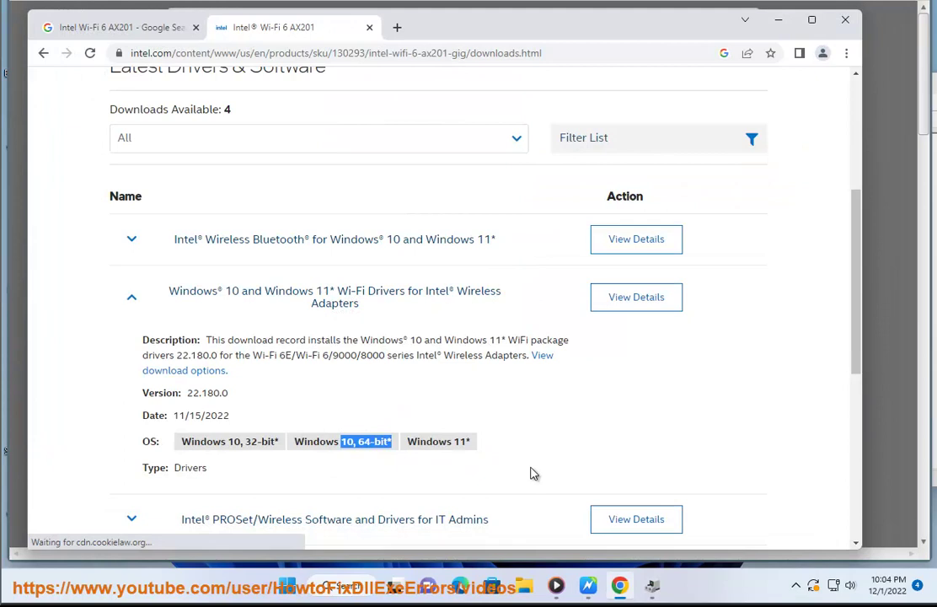
View the remaining driver downloads and minimize the browser to return to the guide document
scroll(674, 371, down, 3)
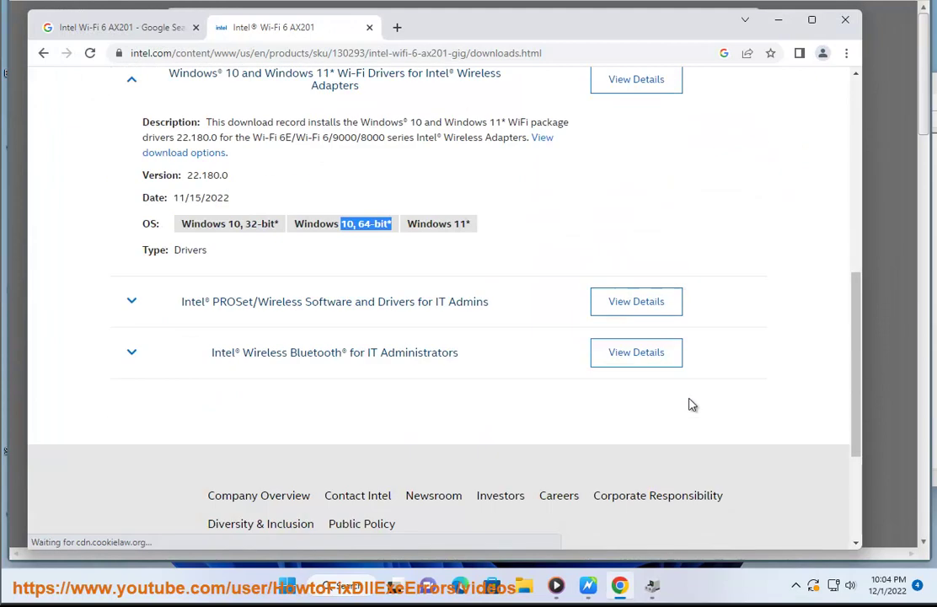
click(780, 20)
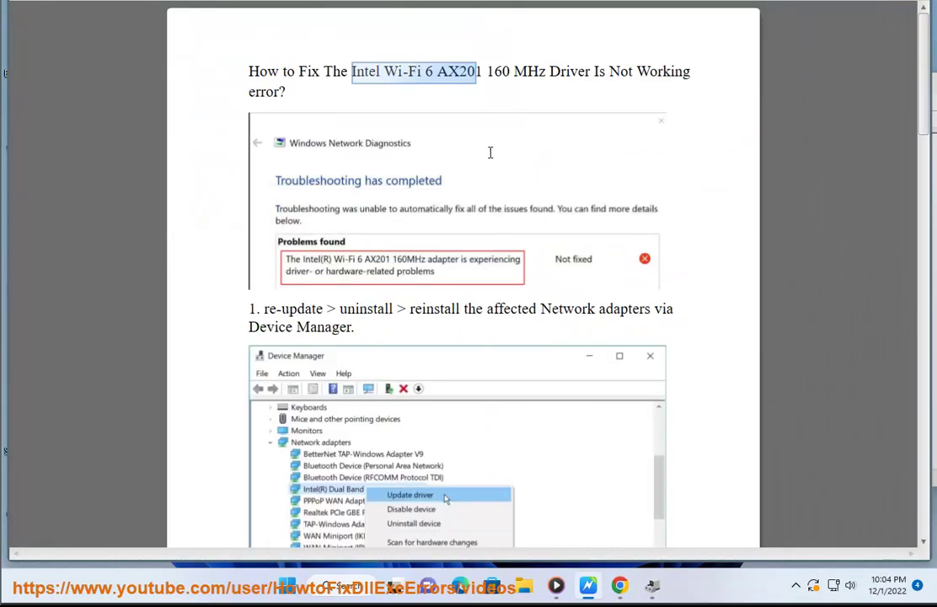
Launch Avast Driver Updater from the guide's Plan B and start a new driver scan
scroll(489, 153, down, 4)
drag(456, 528, 586, 527)
click(342, 584)
text(A)
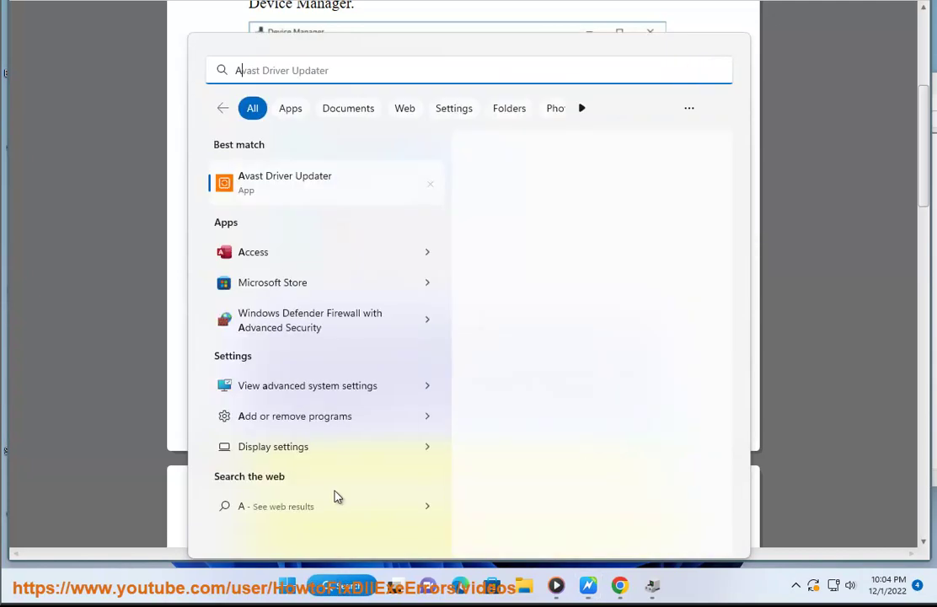
click(268, 185)
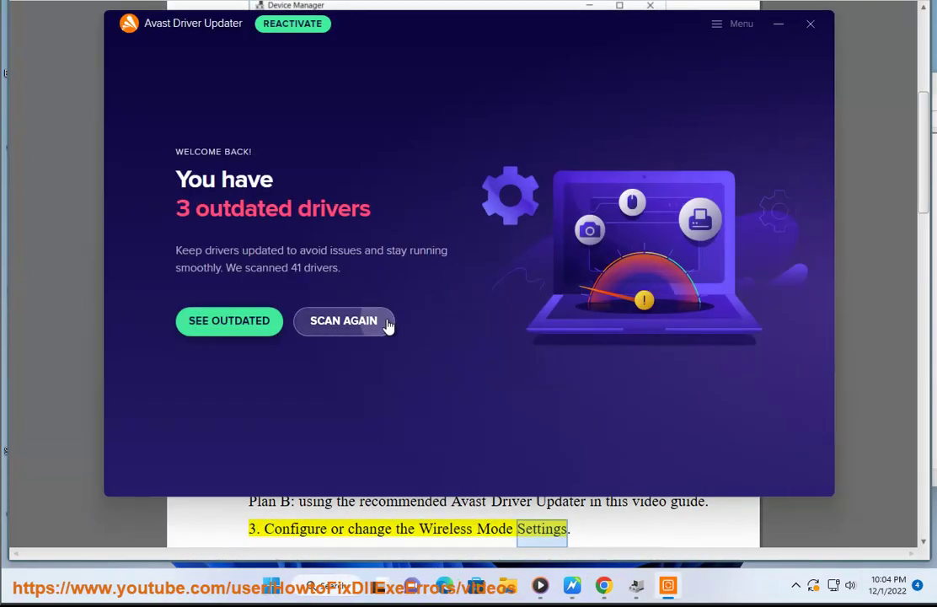
click(387, 324)
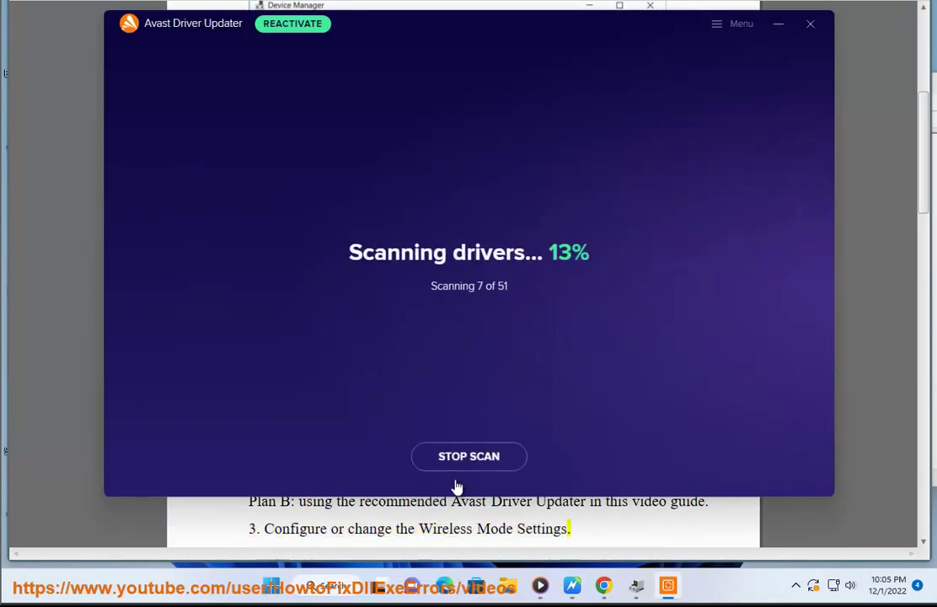
Return to the guide's wireless mode section, open the Intel 82574L adapter's properties in Device Manager, and review its advanced property list
scroll(455, 527, down, 3)
click(455, 535)
scroll(665, 413, down, 1)
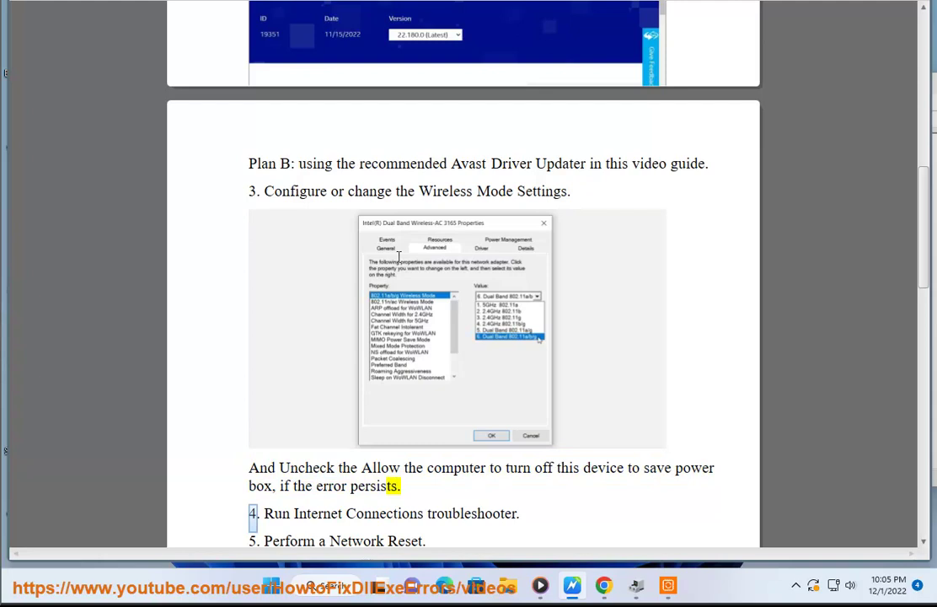
click(636, 585)
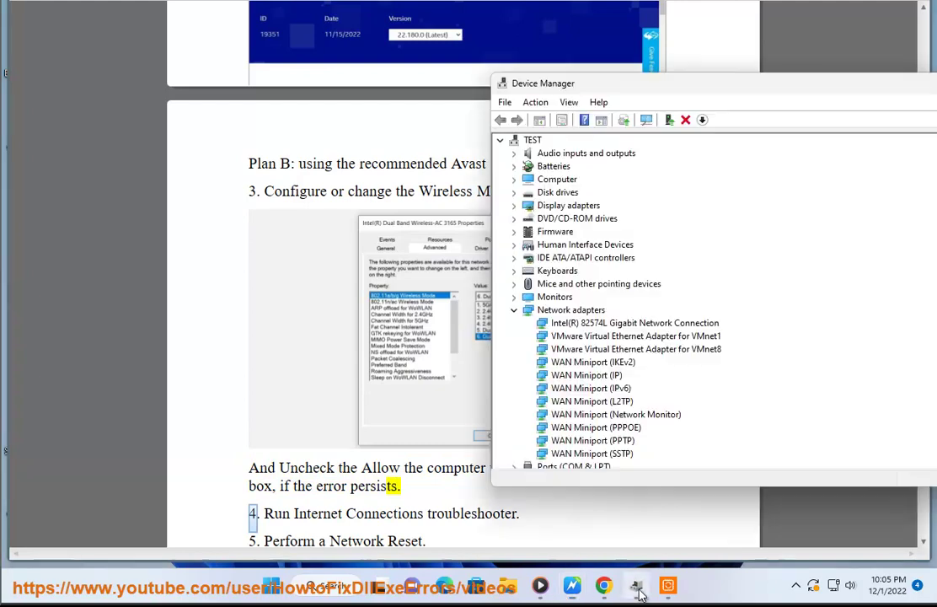
right_click(588, 327)
click(611, 407)
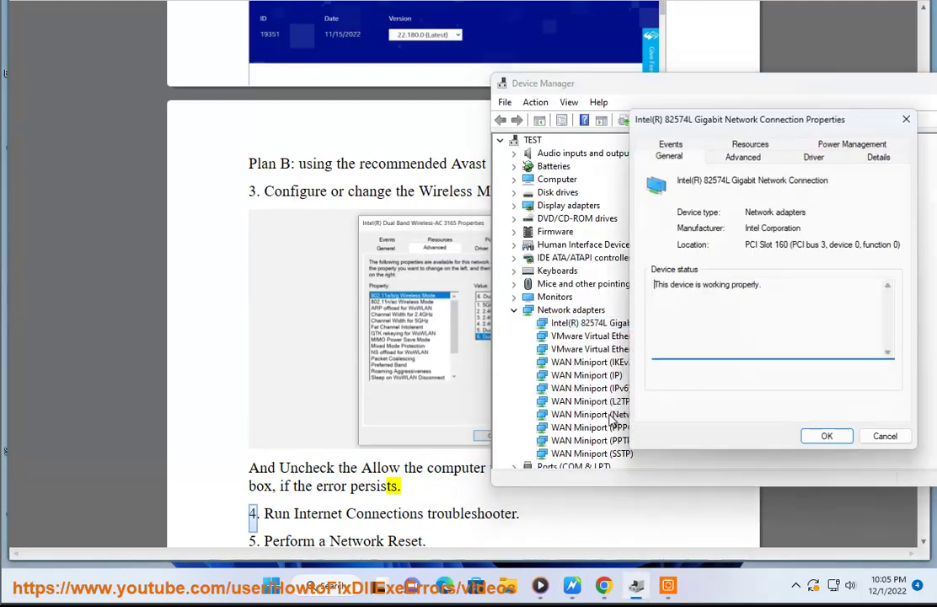
click(743, 157)
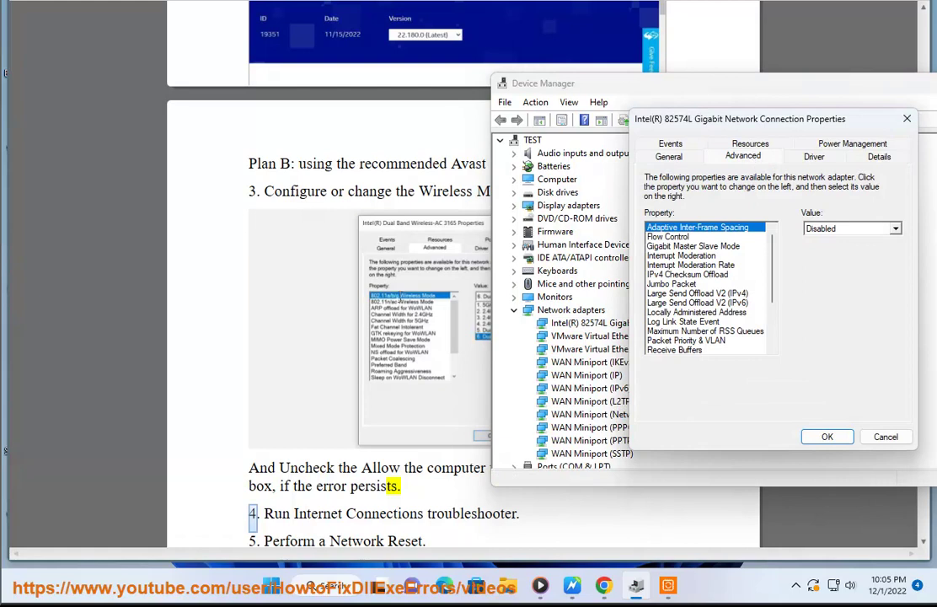
scroll(748, 266, down, 3)
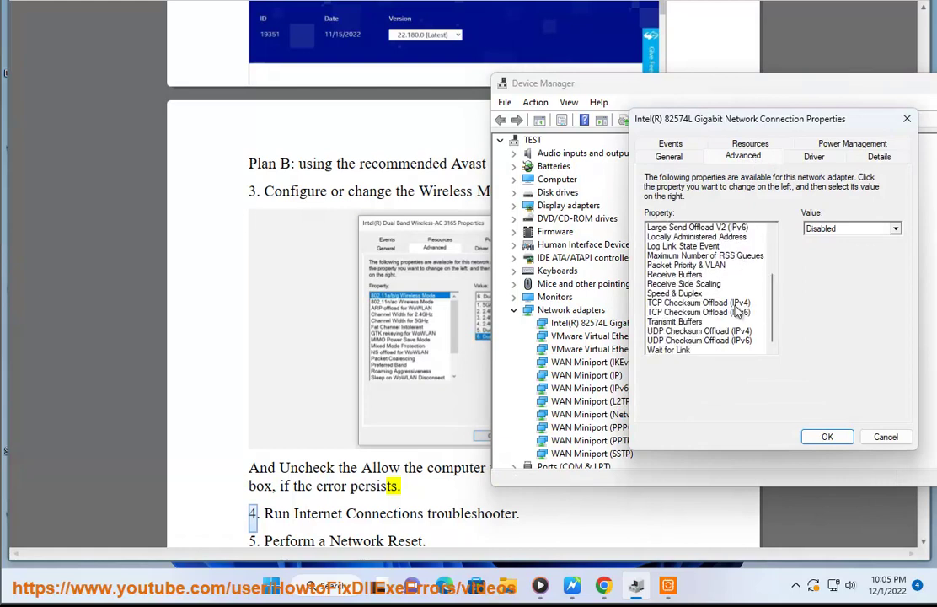
key(Home)
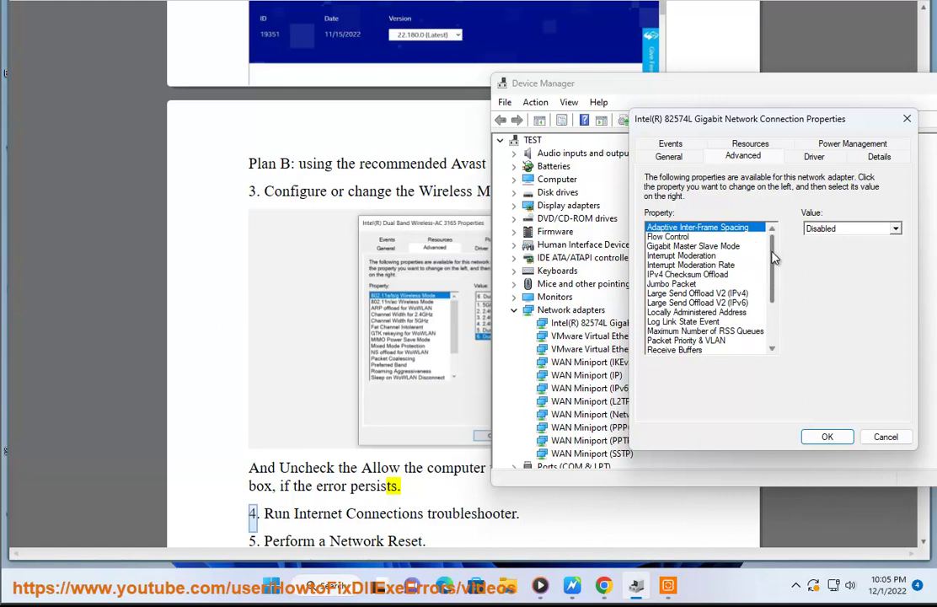
drag(773, 259, 774, 310)
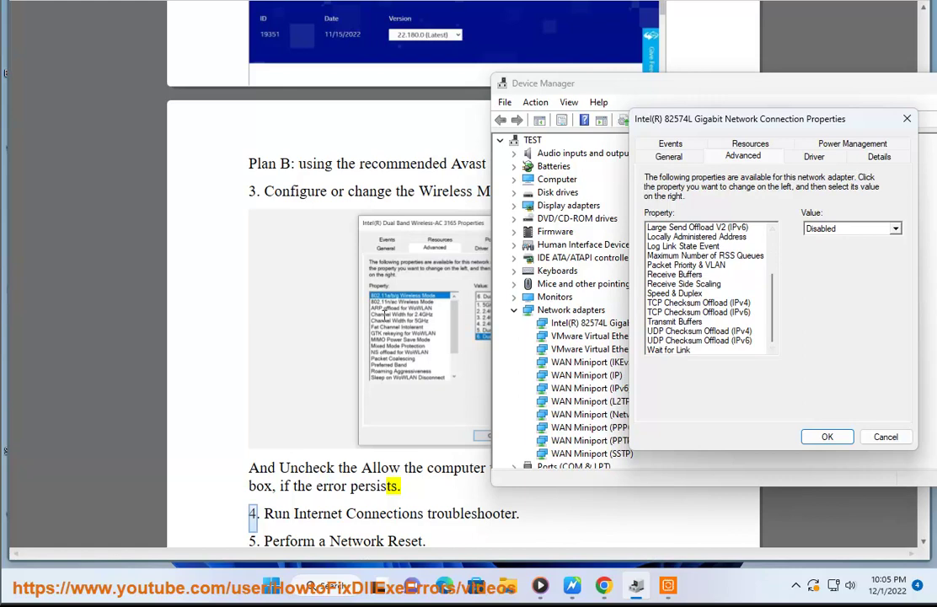
Try unchecking "Allow the computer to turn off this device to save power" for the Intel 82574L adapter, cancel, and close Device Manager
click(410, 484)
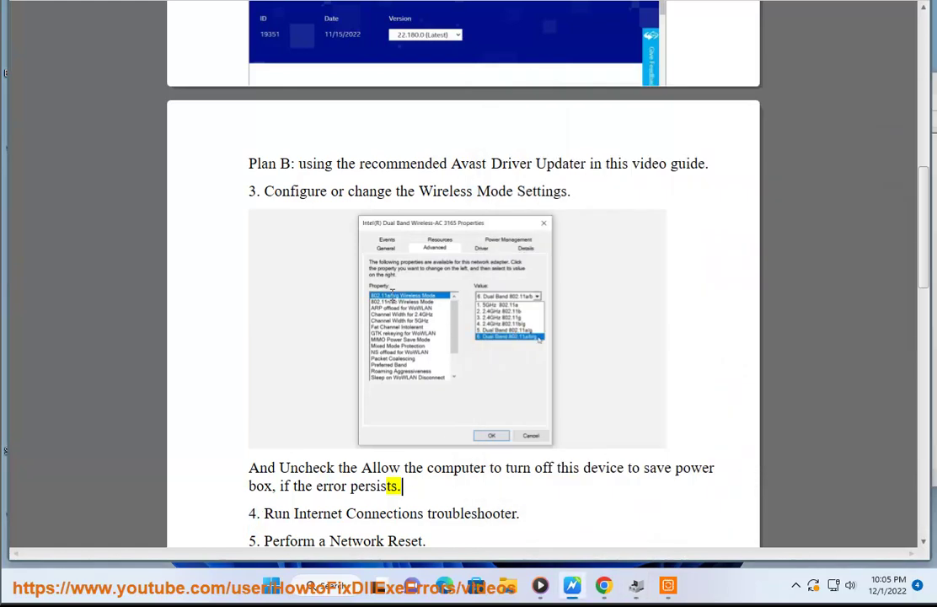
click(636, 584)
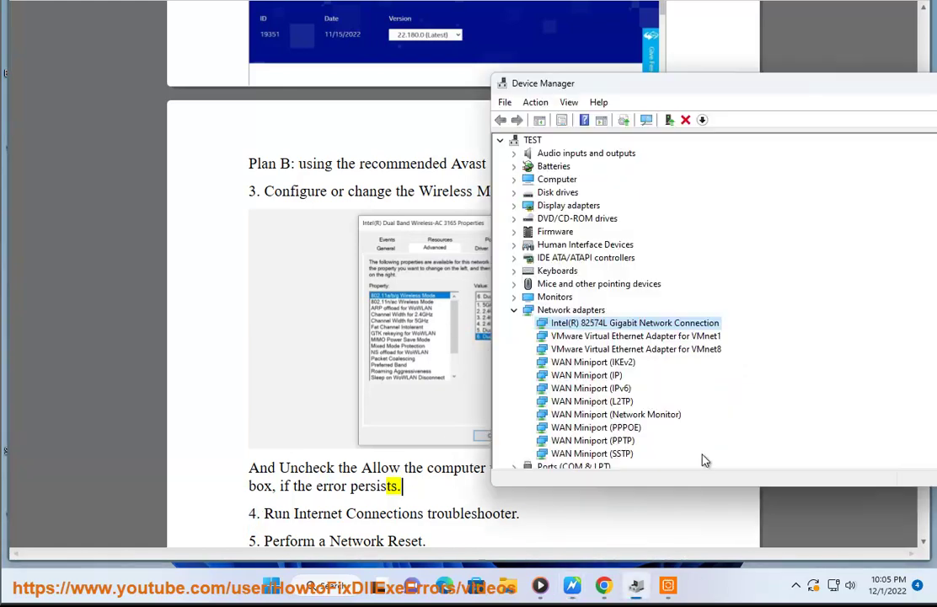
right_click(614, 329)
click(655, 413)
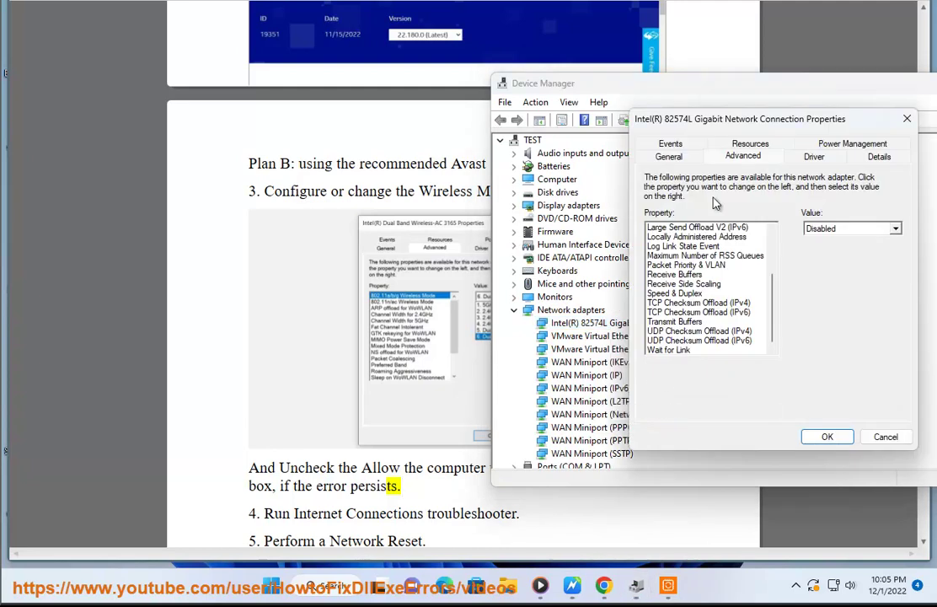
click(852, 145)
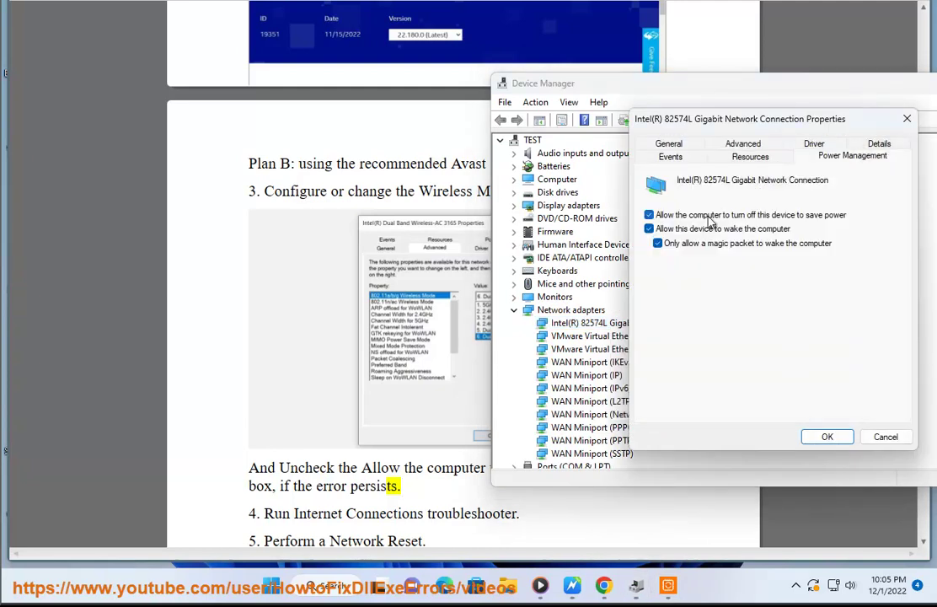
click(885, 437)
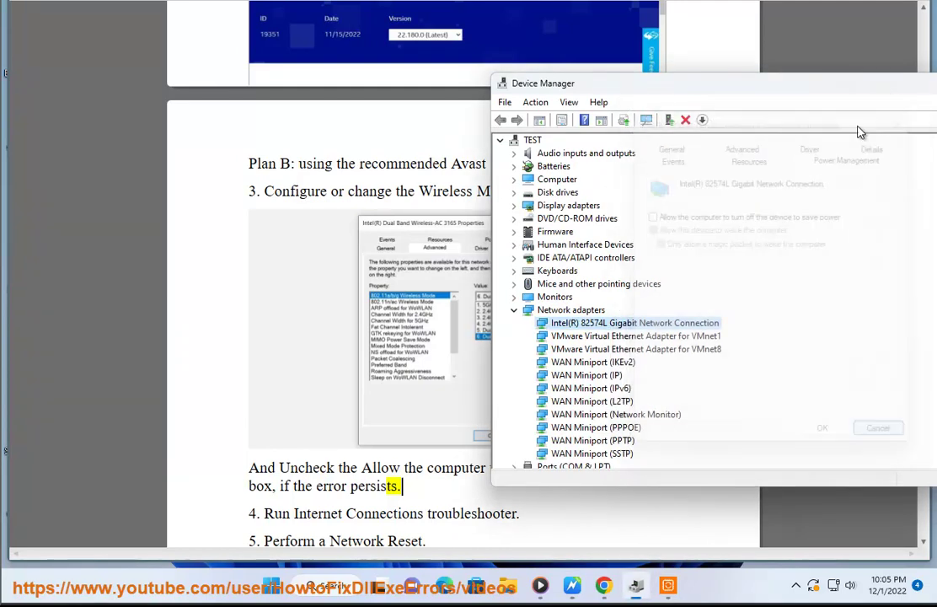
drag(759, 83, 595, 79)
click(911, 79)
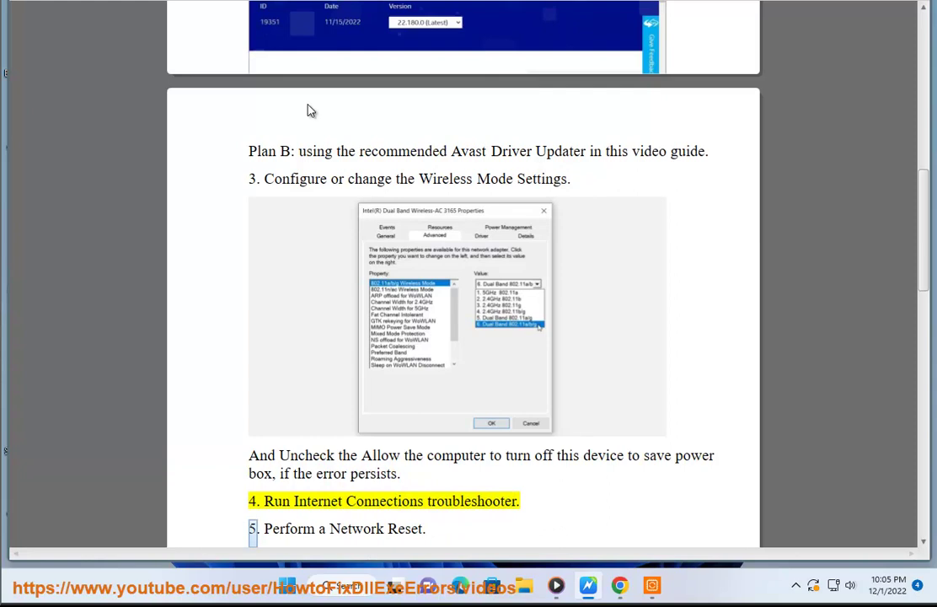
Open Control Panel, search for "TR", and show the full list of troubleshooters under Troubleshooting
click(345, 580)
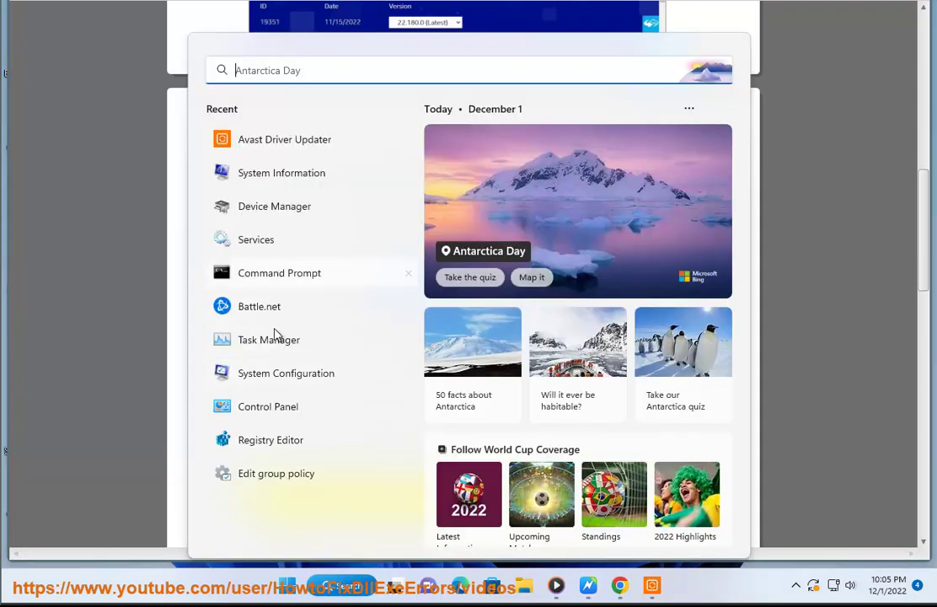
click(278, 411)
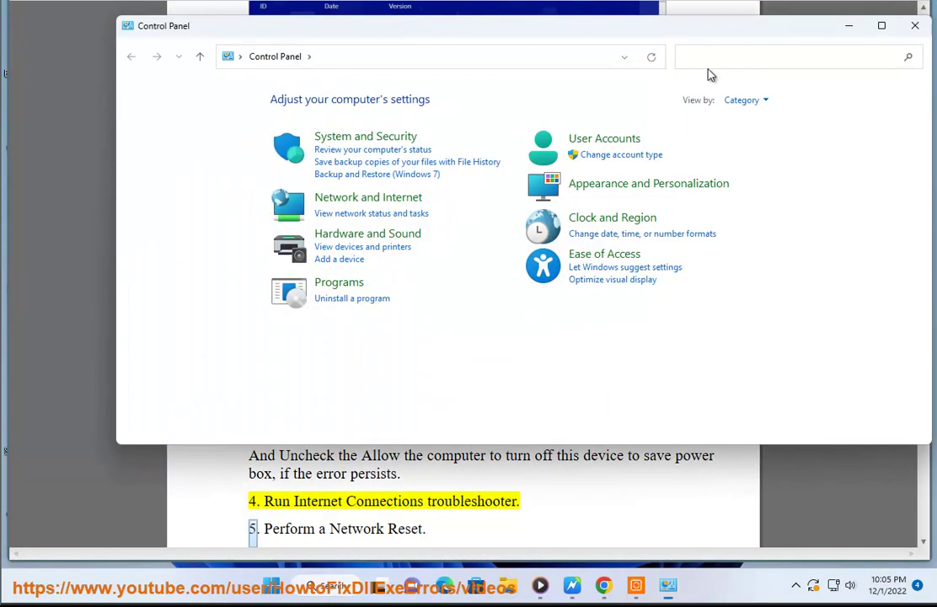
click(712, 54)
text(TR)
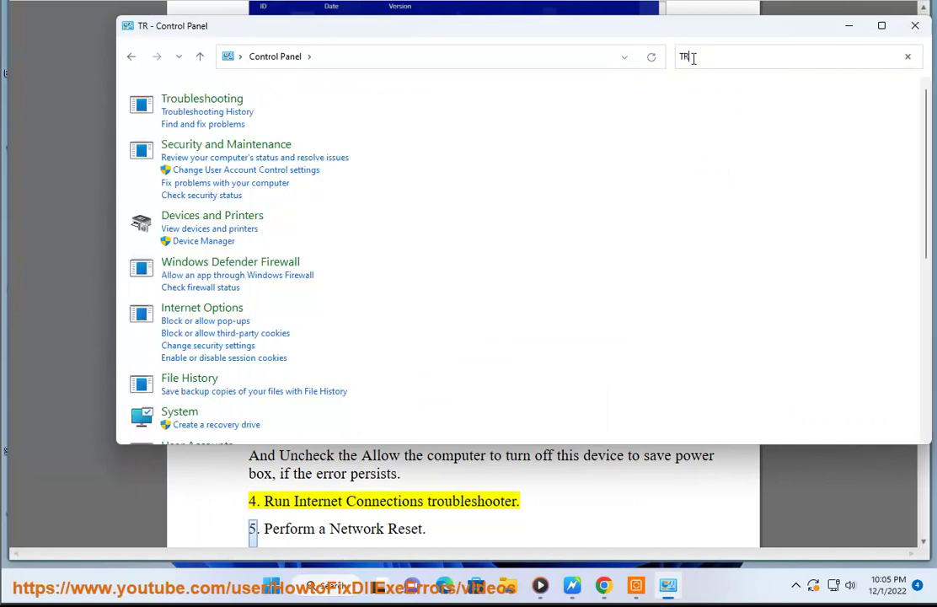
click(171, 101)
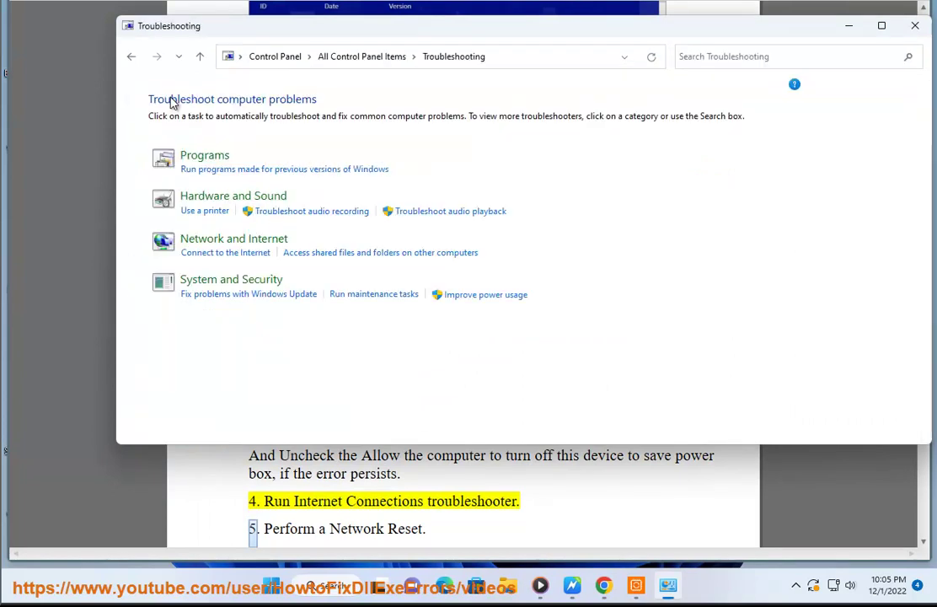
click(161, 122)
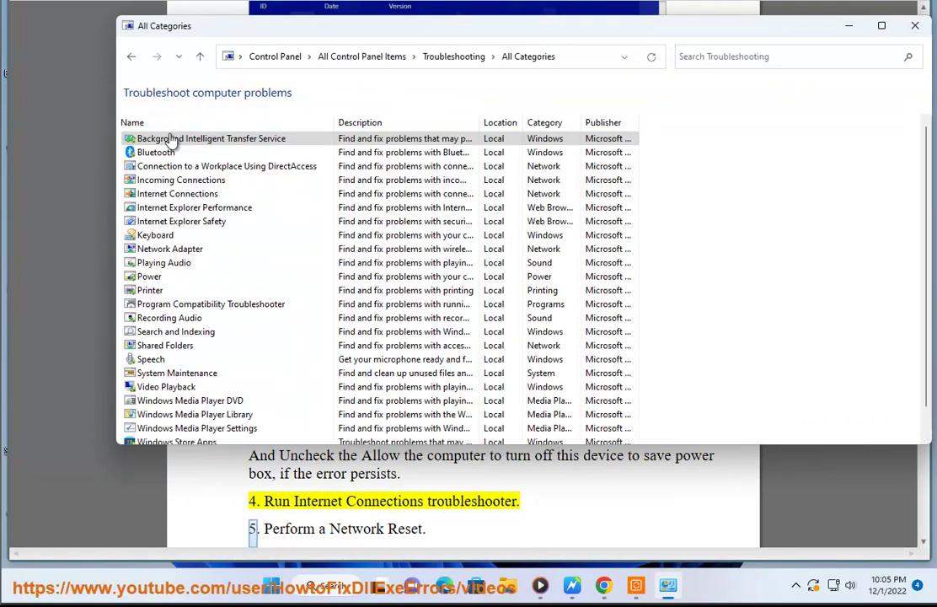
View the Incoming Connections and Internet Connections troubleshooters, cancel each one, and close the troubleshooting window
click(172, 182)
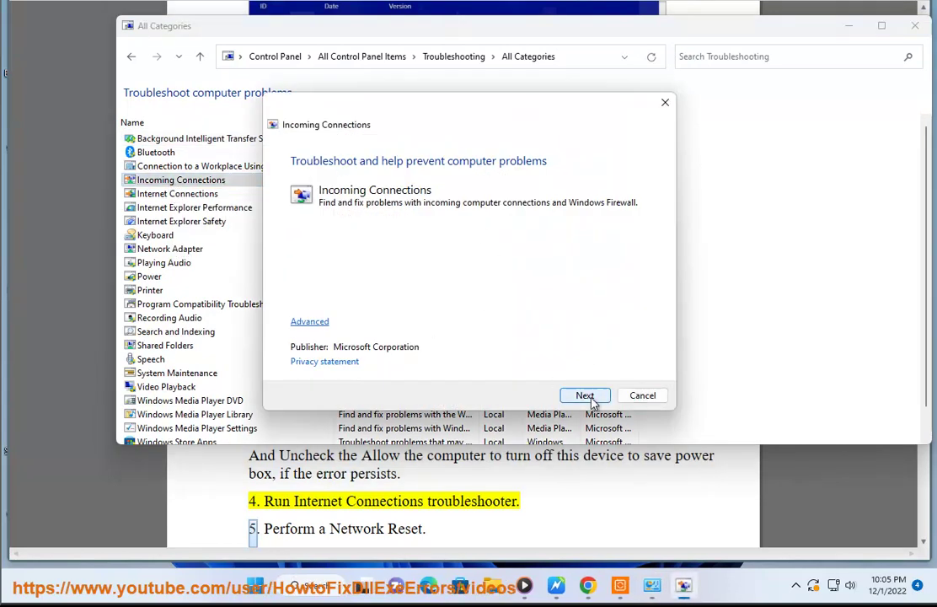
click(642, 396)
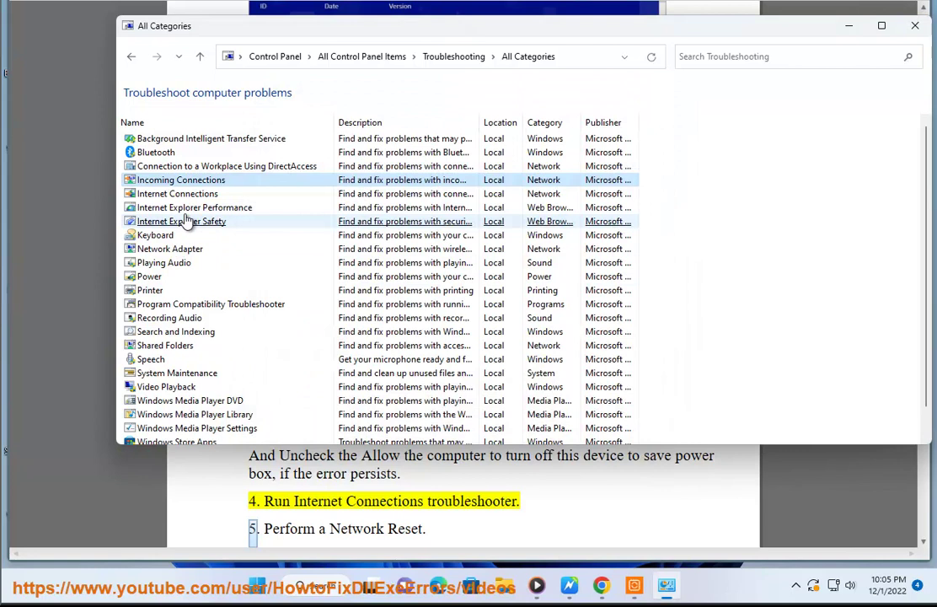
click(178, 194)
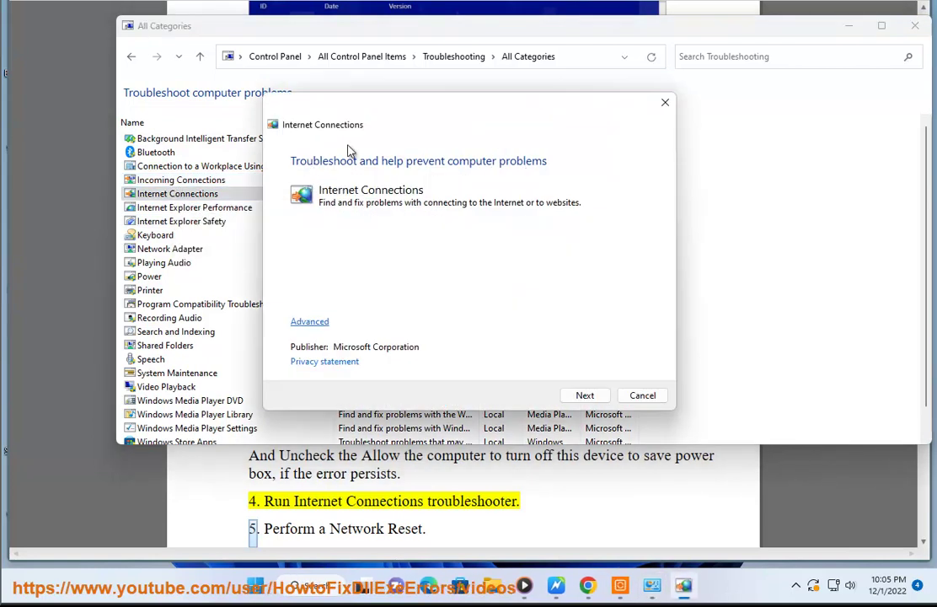
click(642, 395)
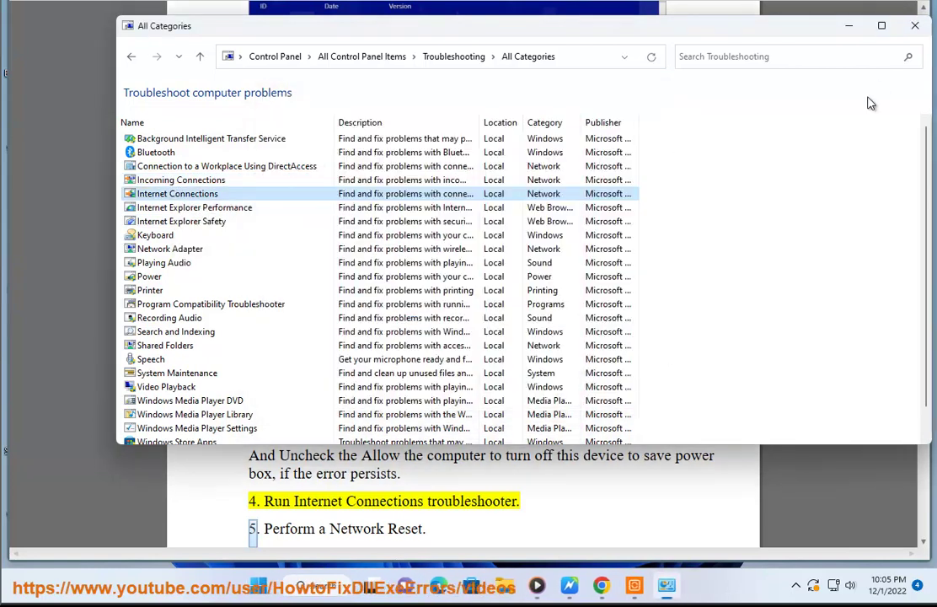
click(914, 25)
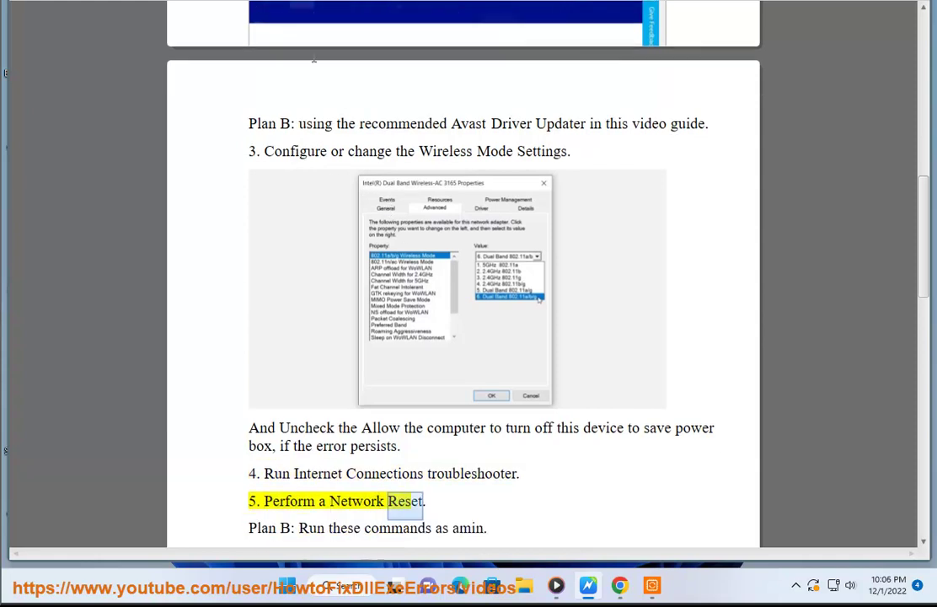
Start a network reset from the advanced network settings in Windows Settings and confirm it
key(super)
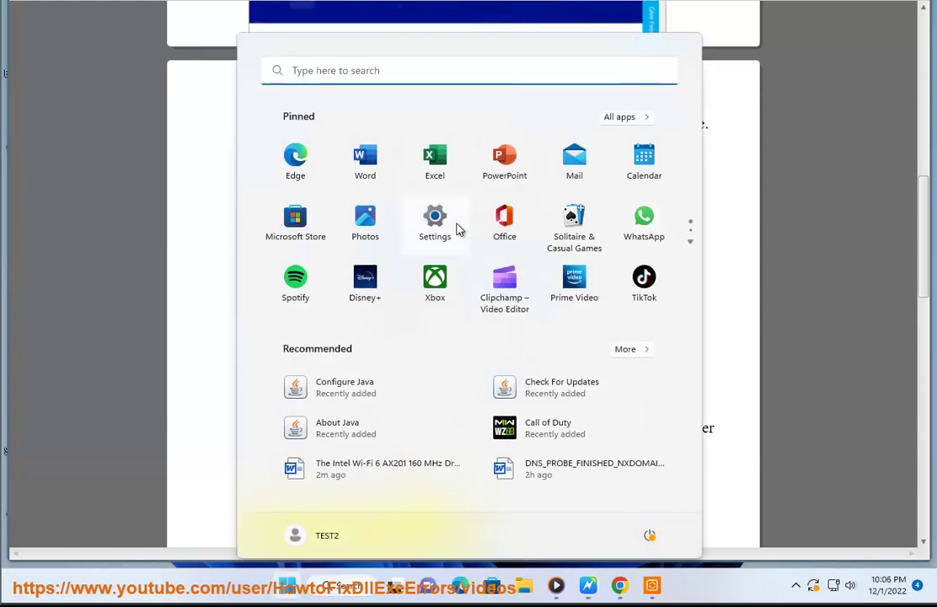
click(437, 225)
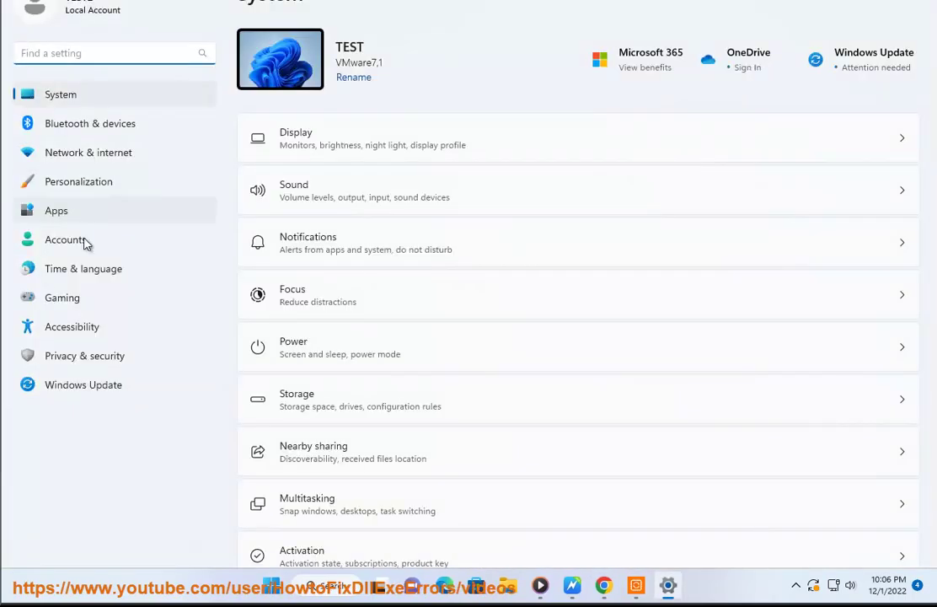
click(114, 155)
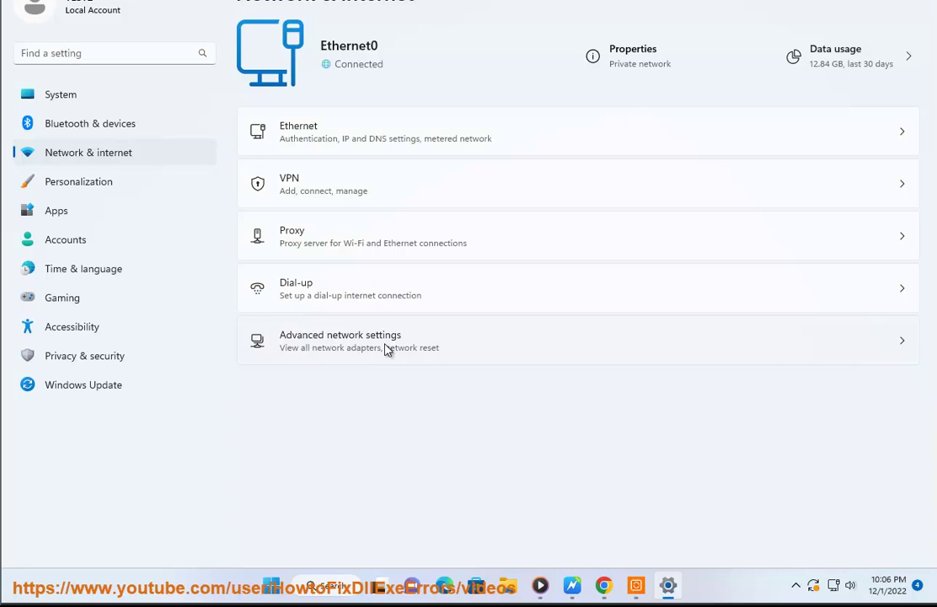
click(387, 349)
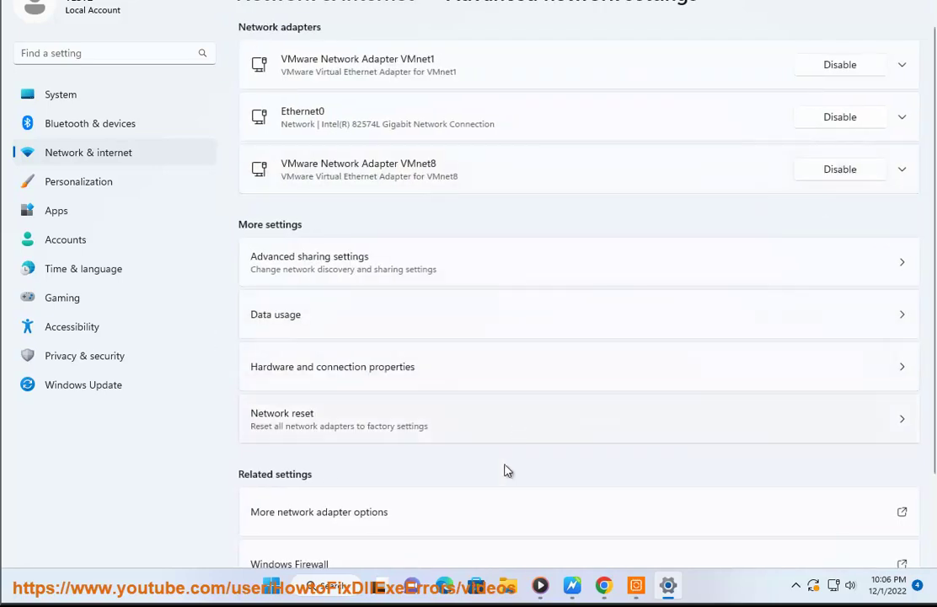
click(460, 419)
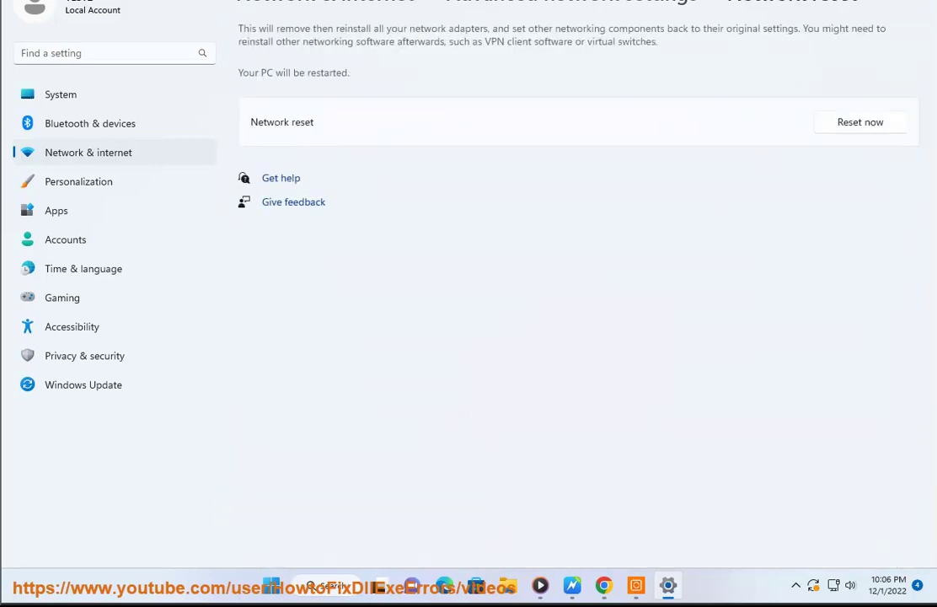
click(849, 123)
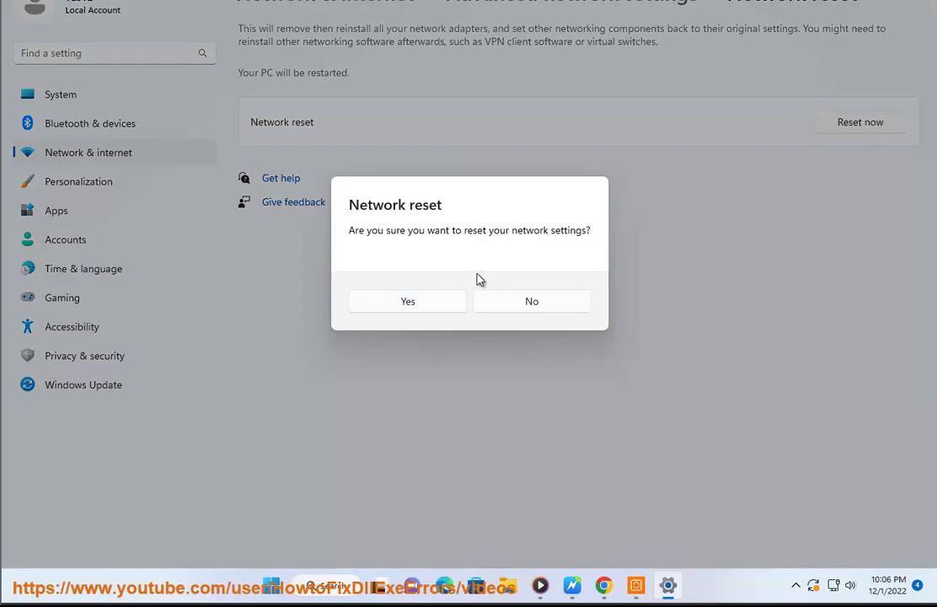
click(391, 303)
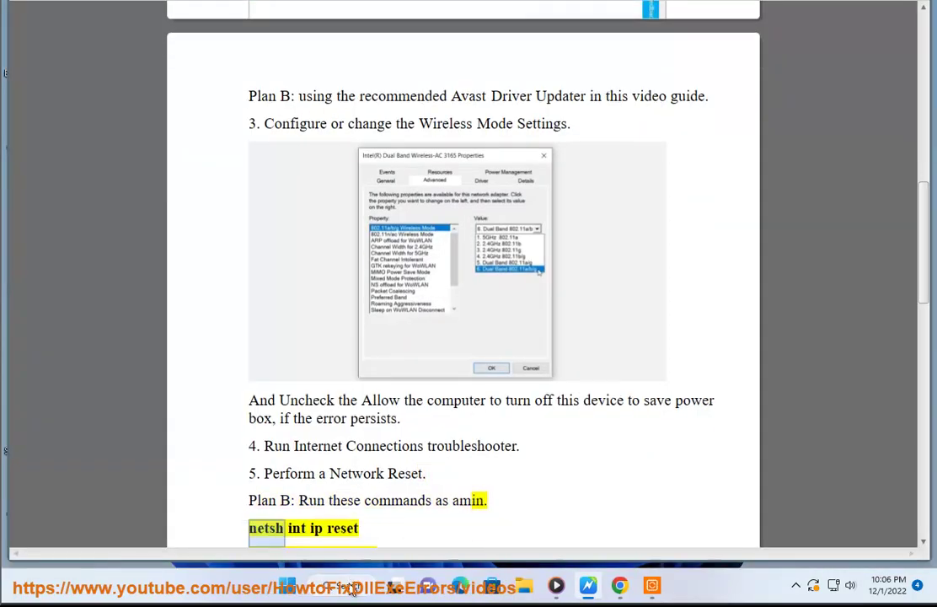
Open Command Prompt as administrator for the guide's netsh reset commands
key(super)
right_click(282, 274)
click(323, 300)
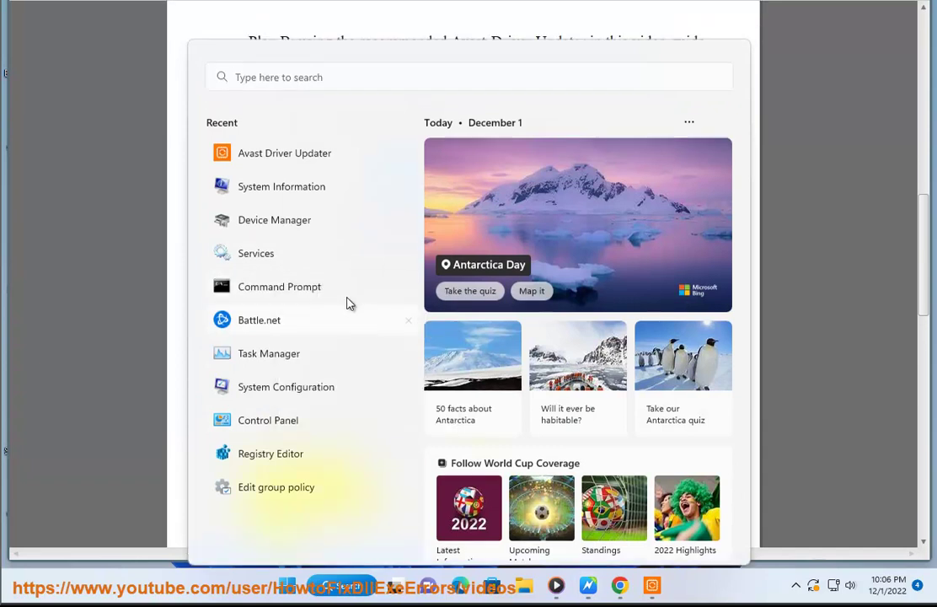
click(393, 375)
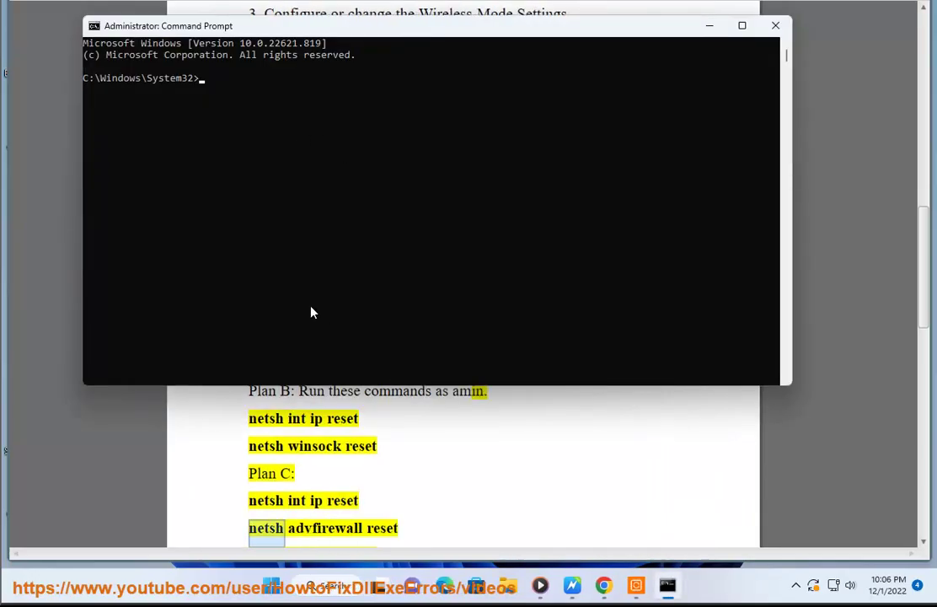
Enter "NETSH...." at the administrator command prompt as a stand-in for the reset commands, without running it, and return to the guide document
text(NETSH)
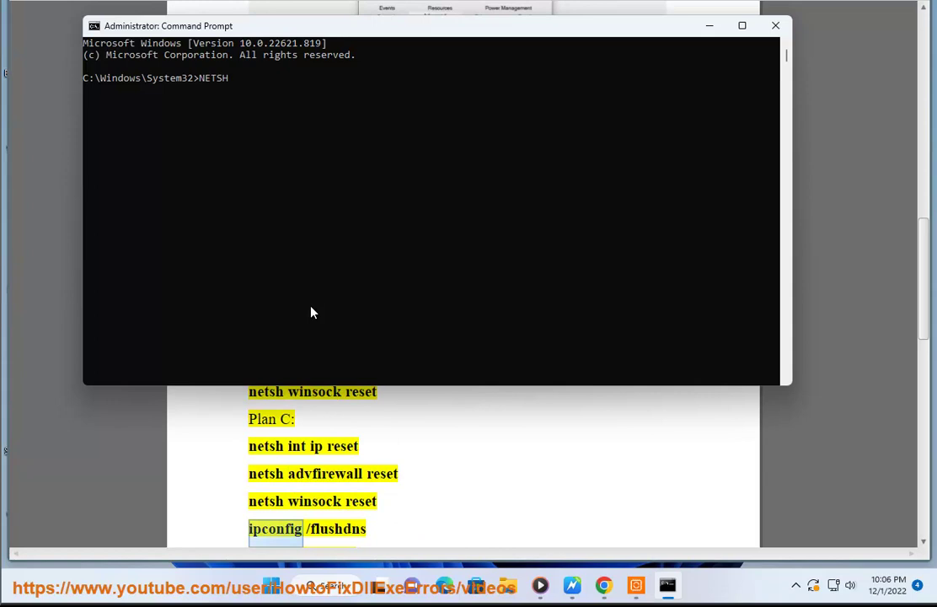
key(BackSpace)
key(BackSpace)
key(BackSpace)
key(BackSpace)
key(BackSpace)
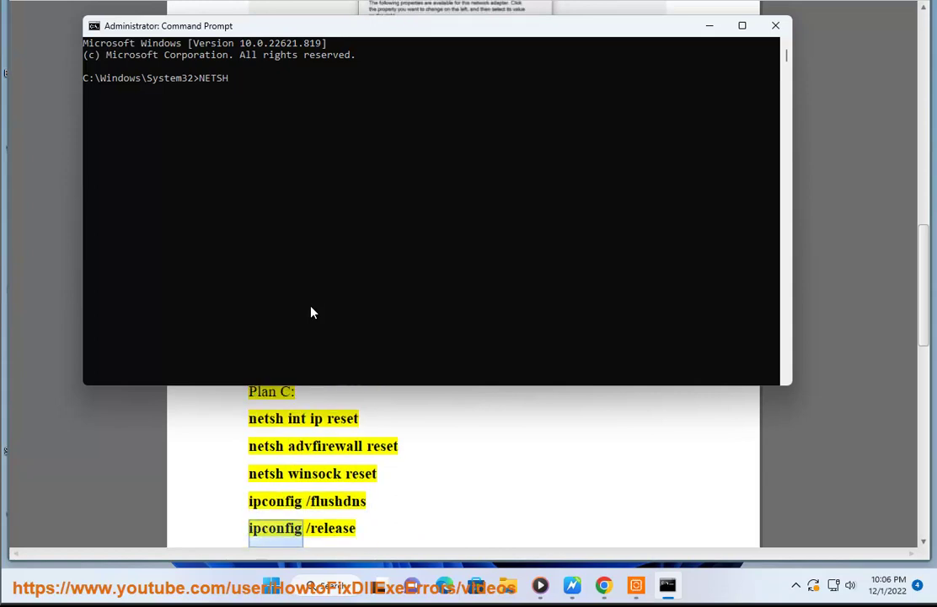
text(....)
scroll(455, 469, down, 2)
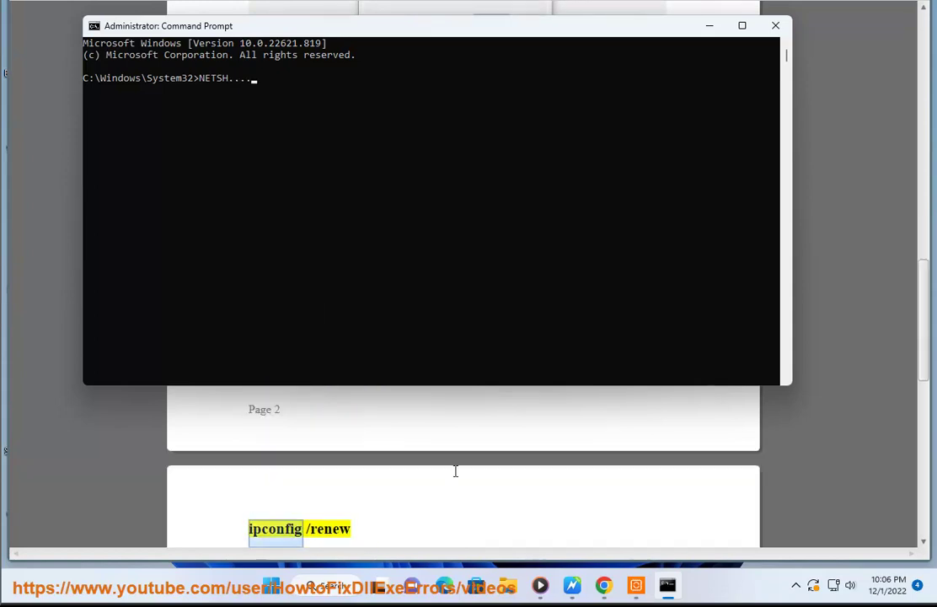
click(455, 468)
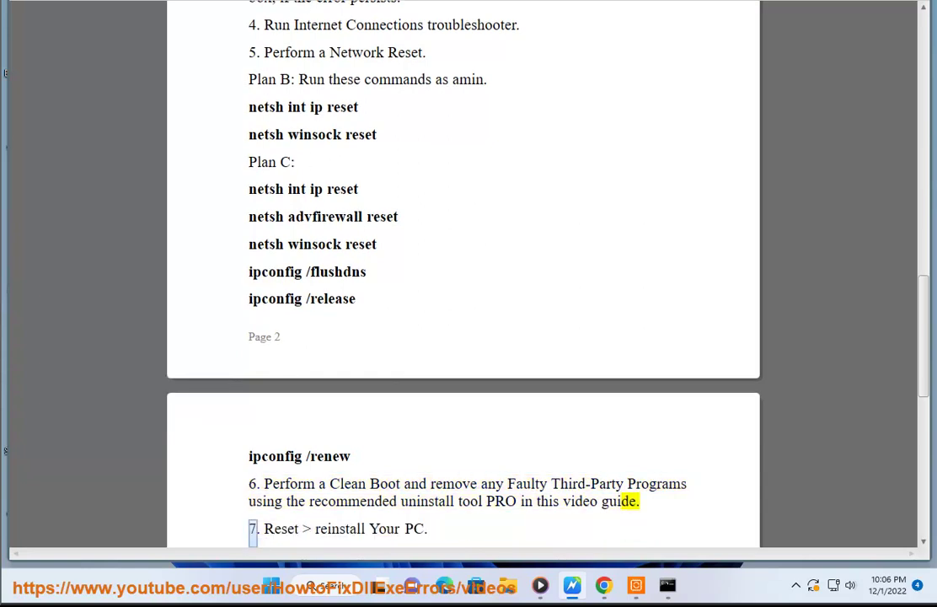
Switch to Chrome, close the Intel downloads page, search Google for "windows clean boot", and highlight the Microsoft Support result
click(603, 586)
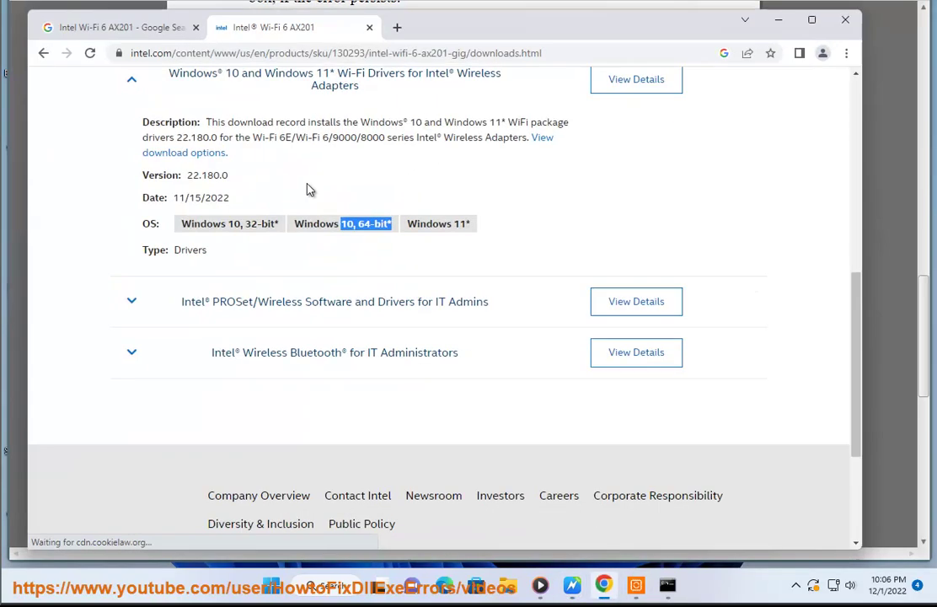
click(373, 32)
click(433, 101)
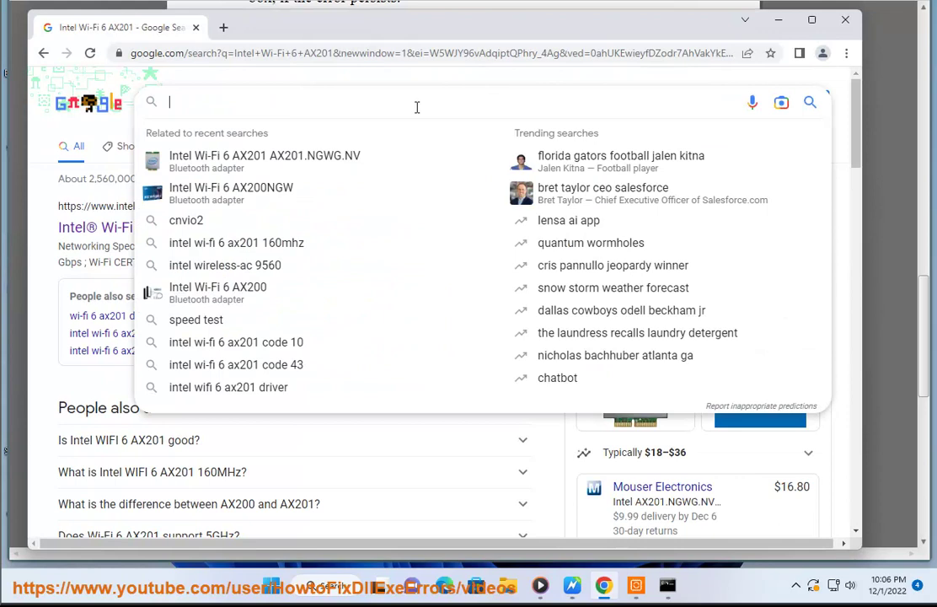
text(WINDOWS )
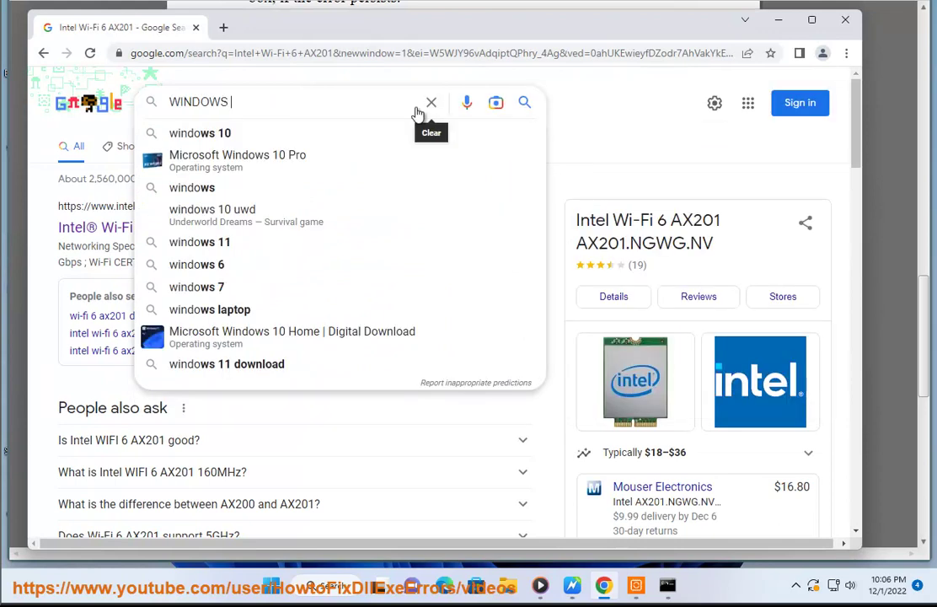
text(CEANM)
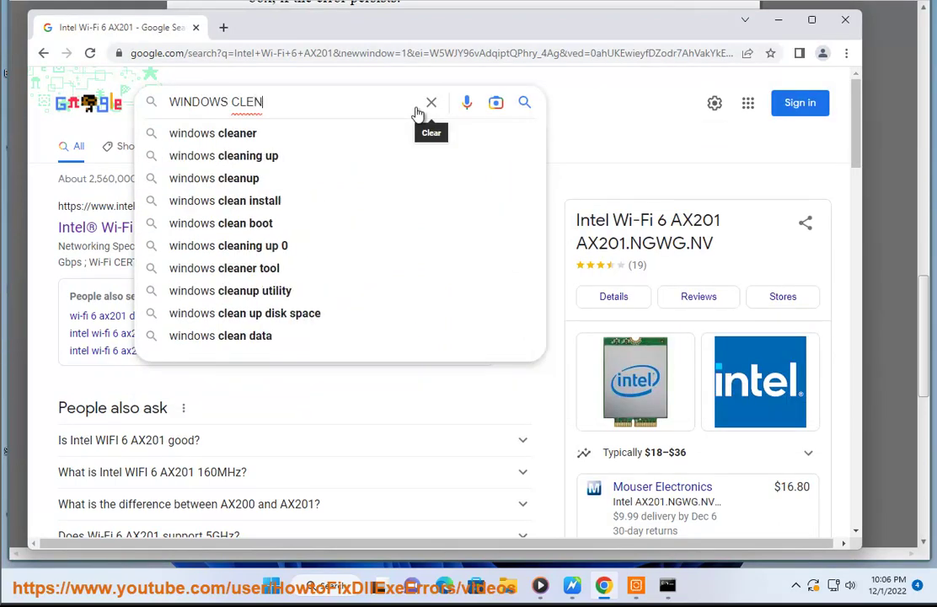
key(BackSpace)
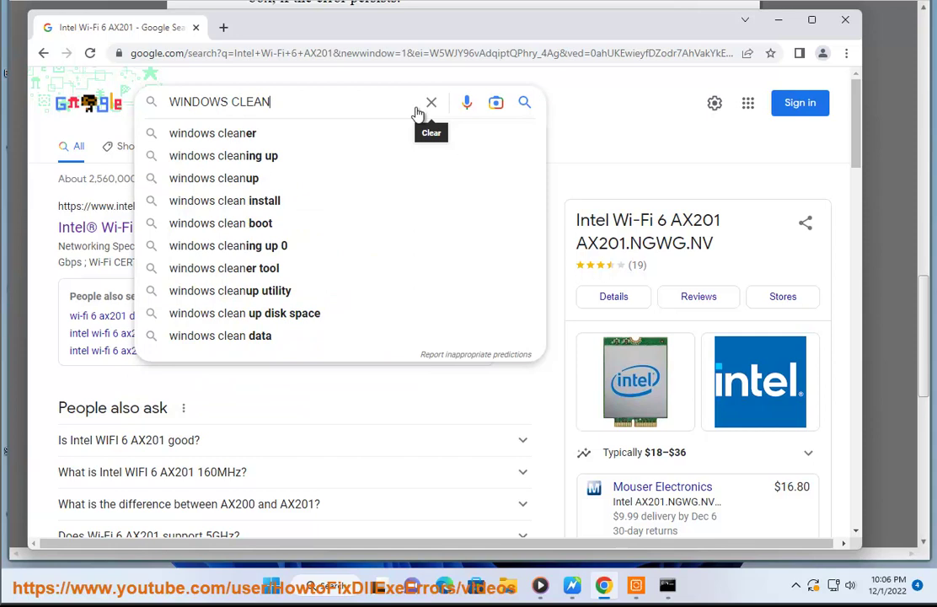
click(383, 229)
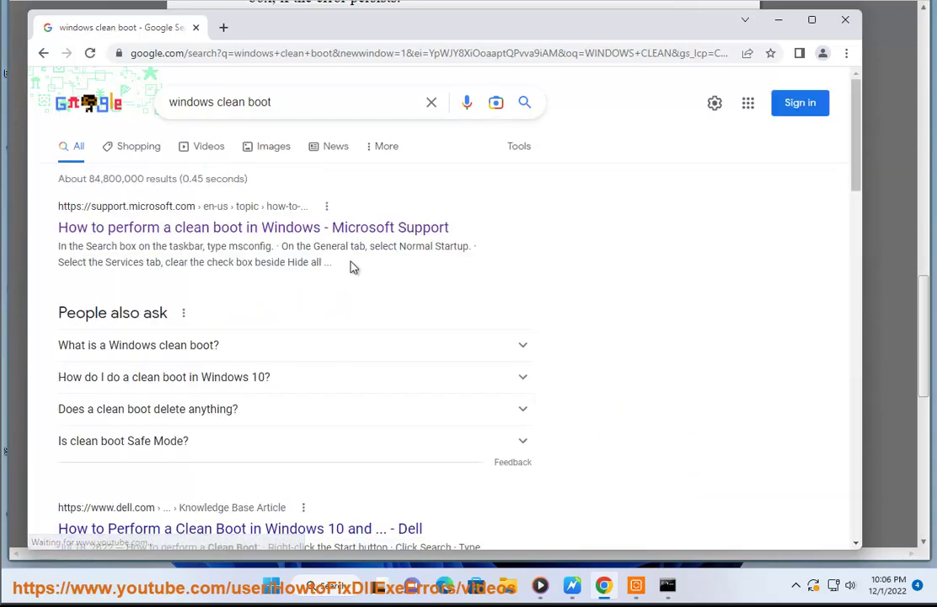
drag(352, 265, 25, 206)
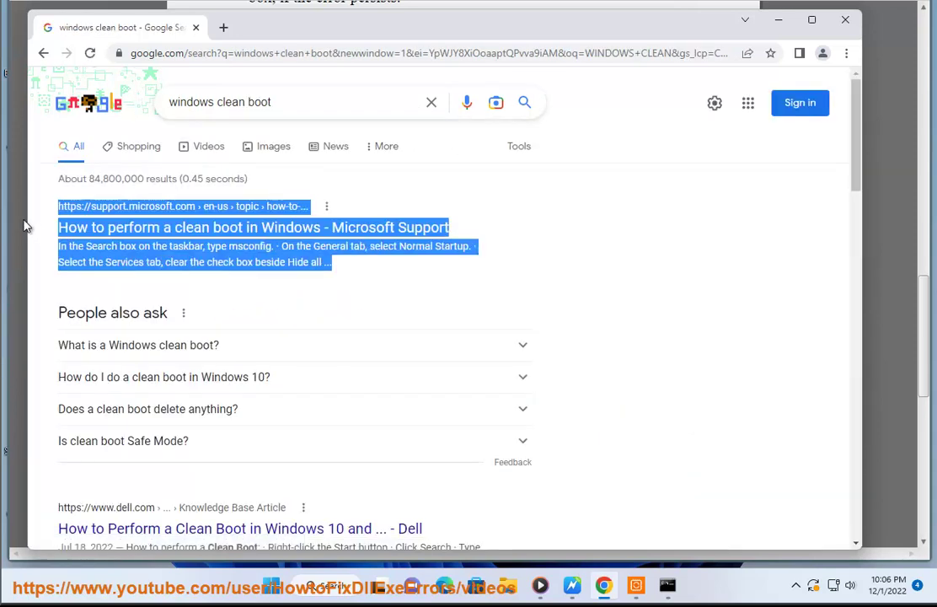
Open System Configuration, hide all Microsoft services, try disabling all remaining services, and cancel the dialog
click(332, 593)
text(MSC)
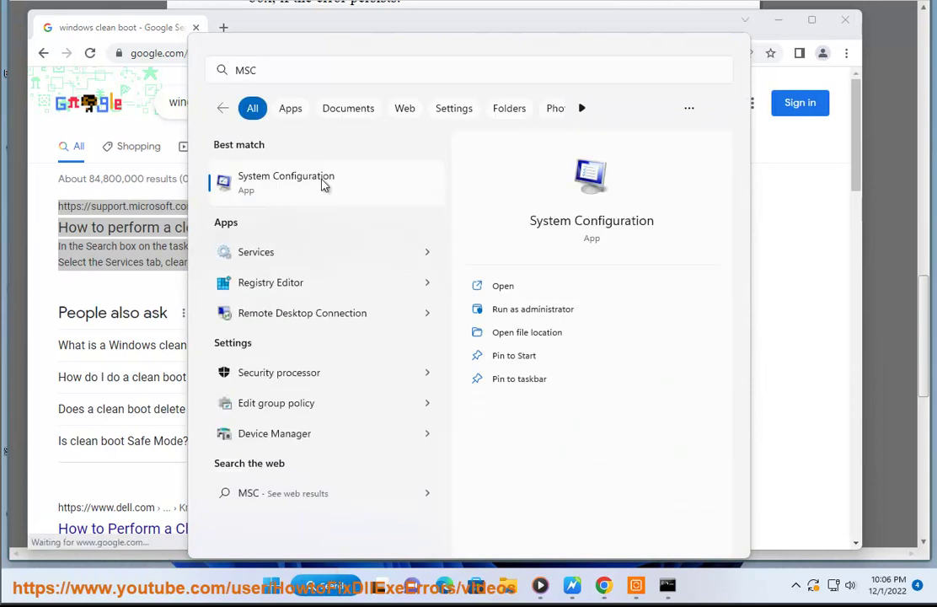
click(325, 184)
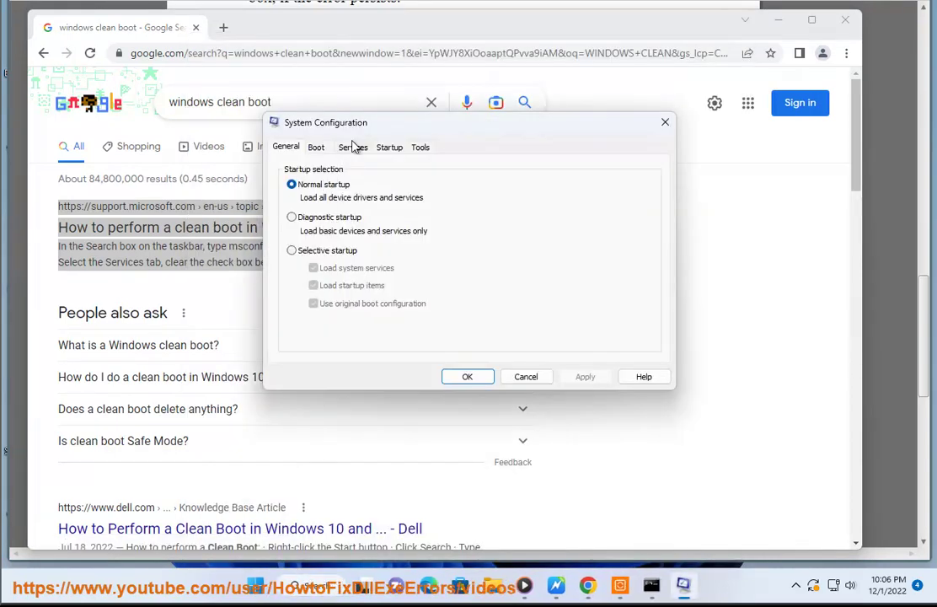
click(353, 147)
click(317, 353)
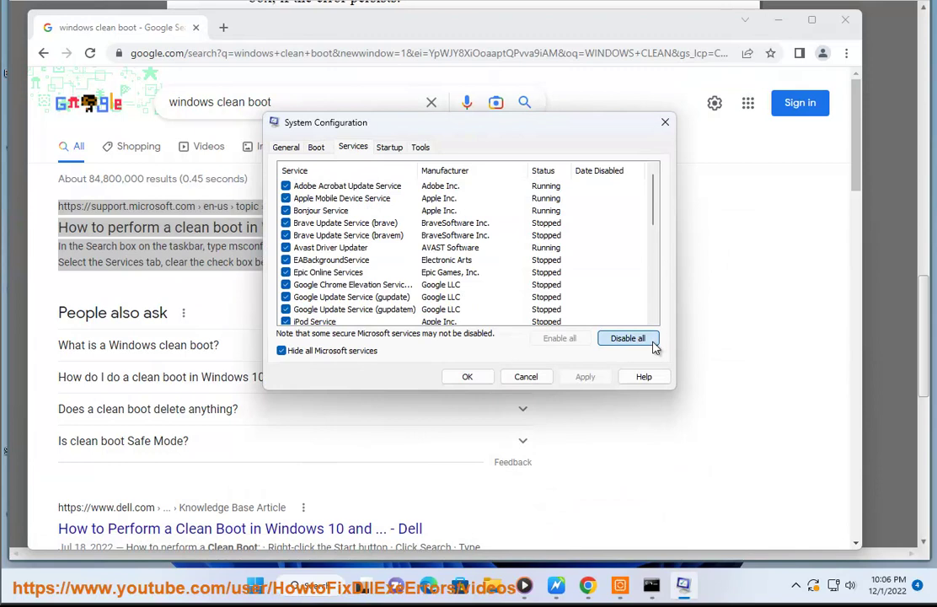
click(628, 338)
click(525, 377)
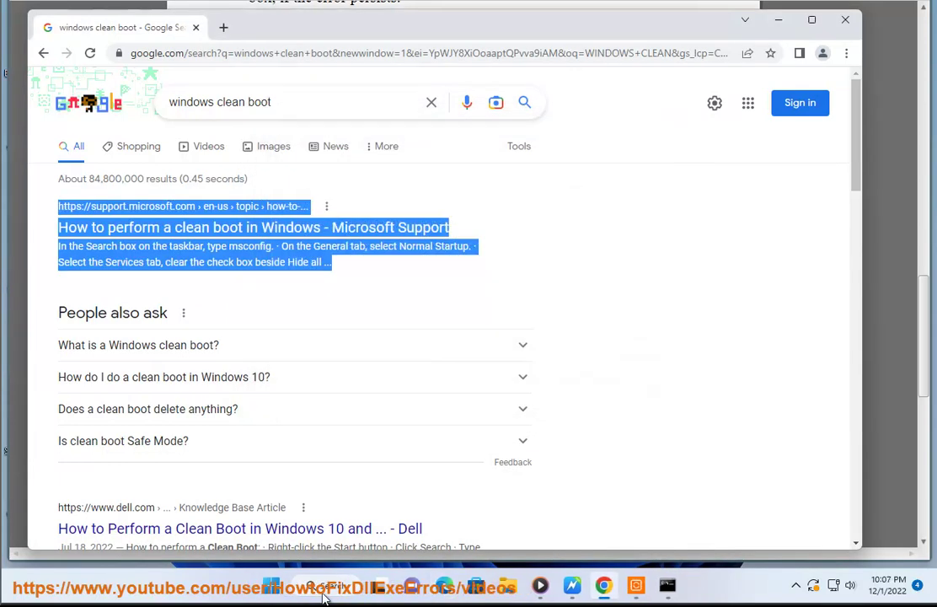
Disable the jusched.exe startup app in Task Manager, close Task Manager, and minimize the browser to return to the guide
click(320, 586)
text(TA)
click(279, 190)
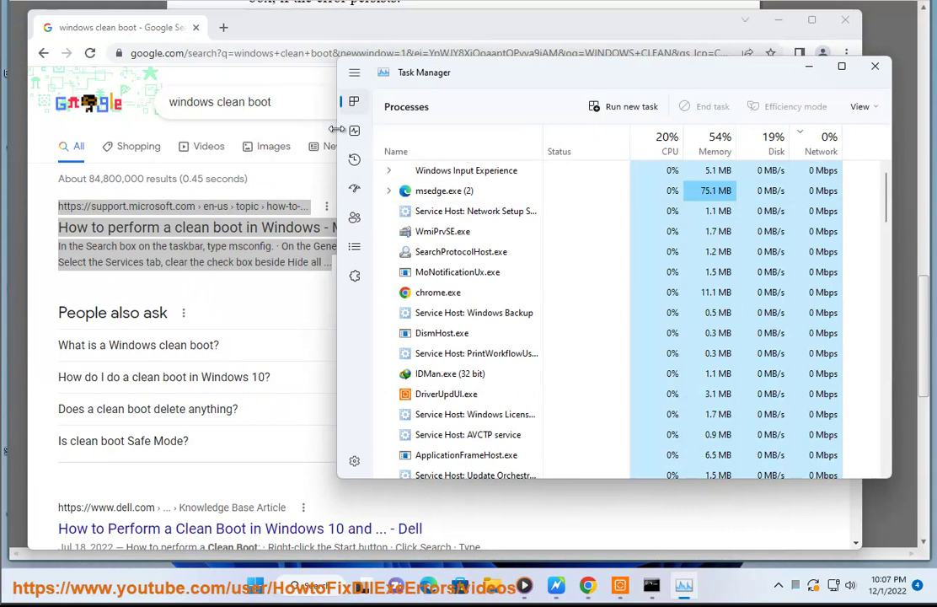
click(355, 191)
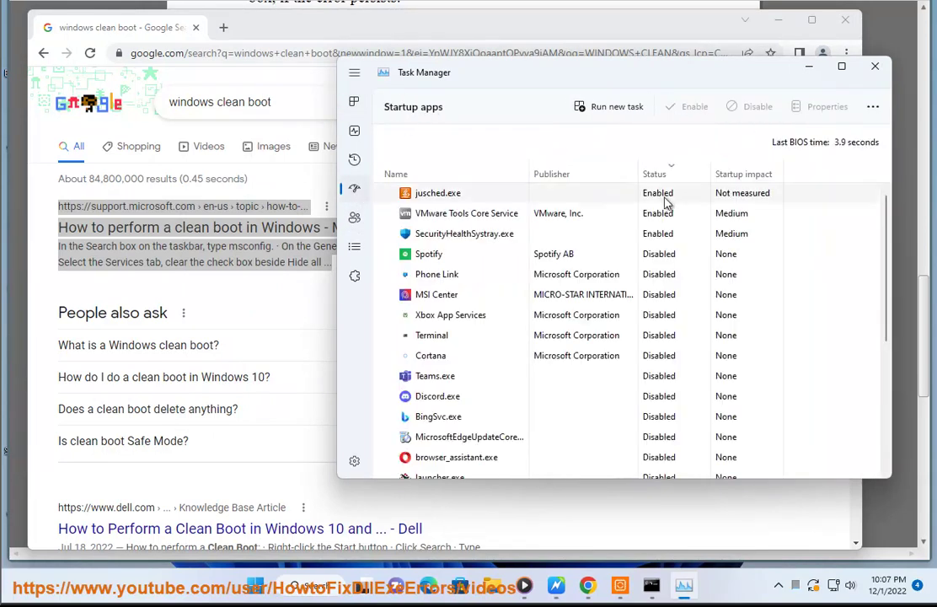
click(589, 193)
click(735, 112)
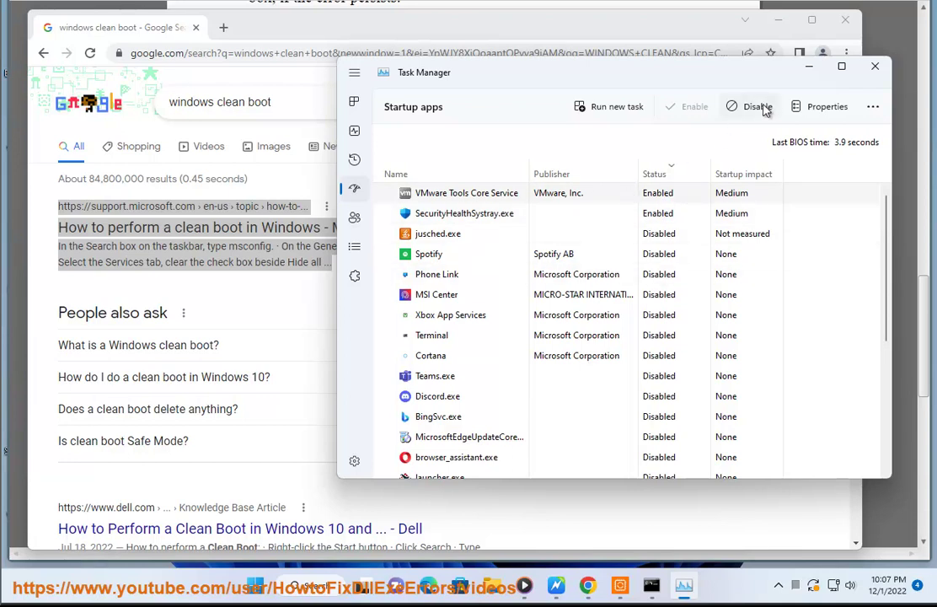
click(674, 241)
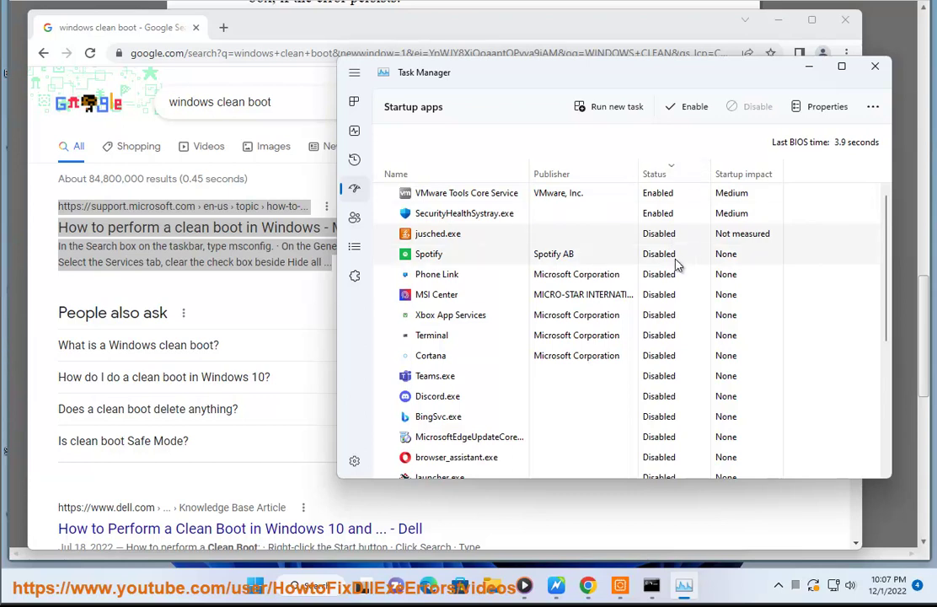
click(874, 66)
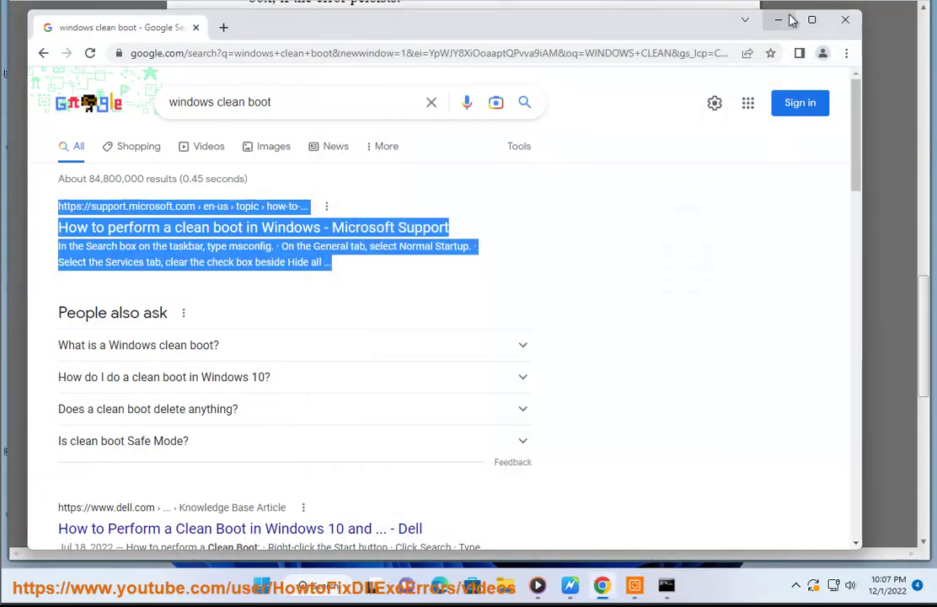
click(776, 20)
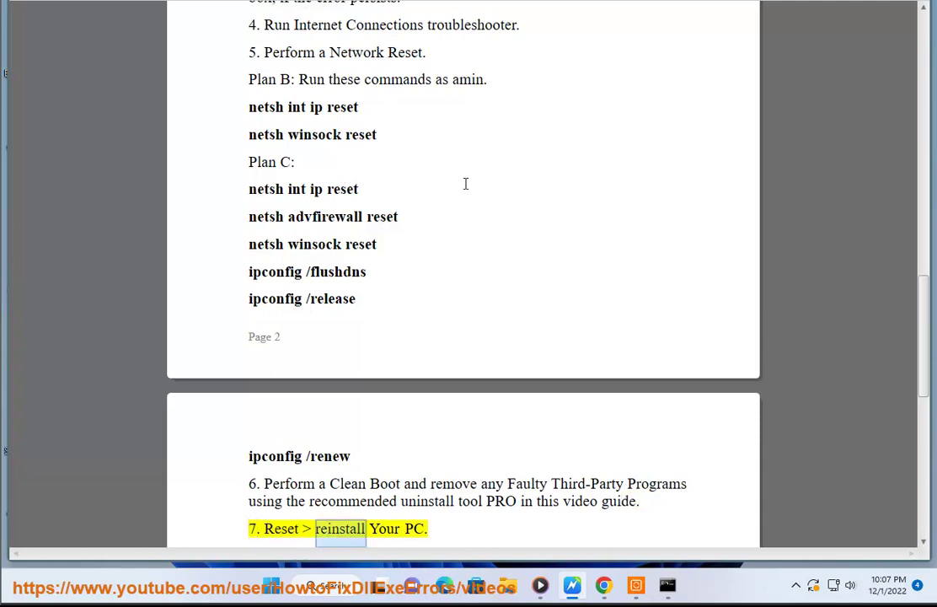
Start Reset this PC from Recovery in Windows Settings with Keep my files and the option to download Windows, and cancel at Additional settings
scroll(465, 183, down, 1)
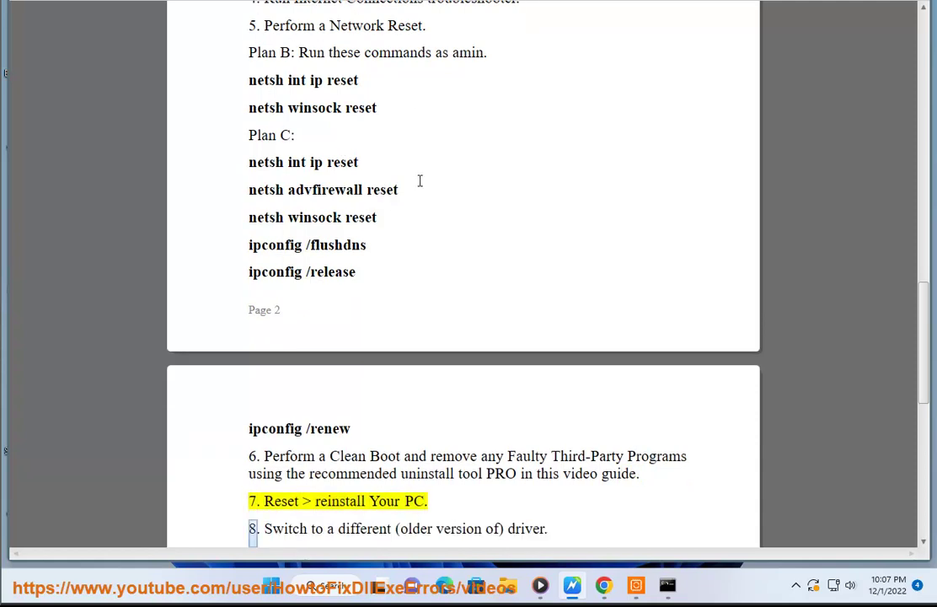
click(315, 591)
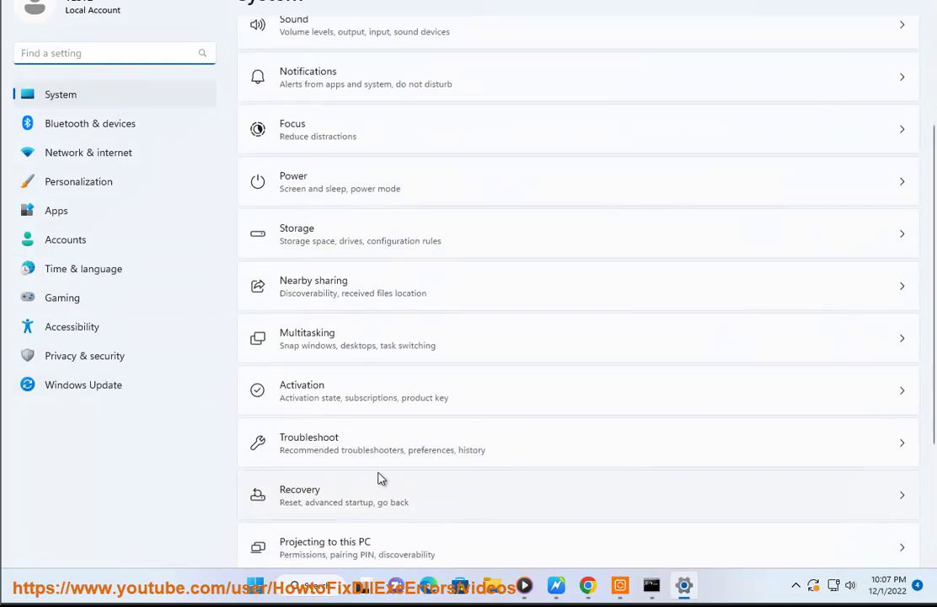
click(373, 494)
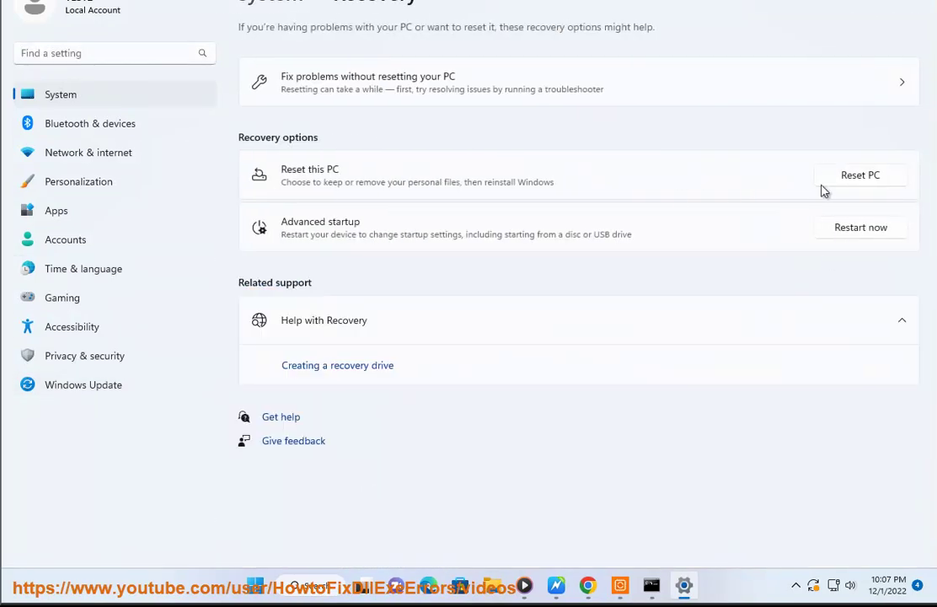
click(858, 176)
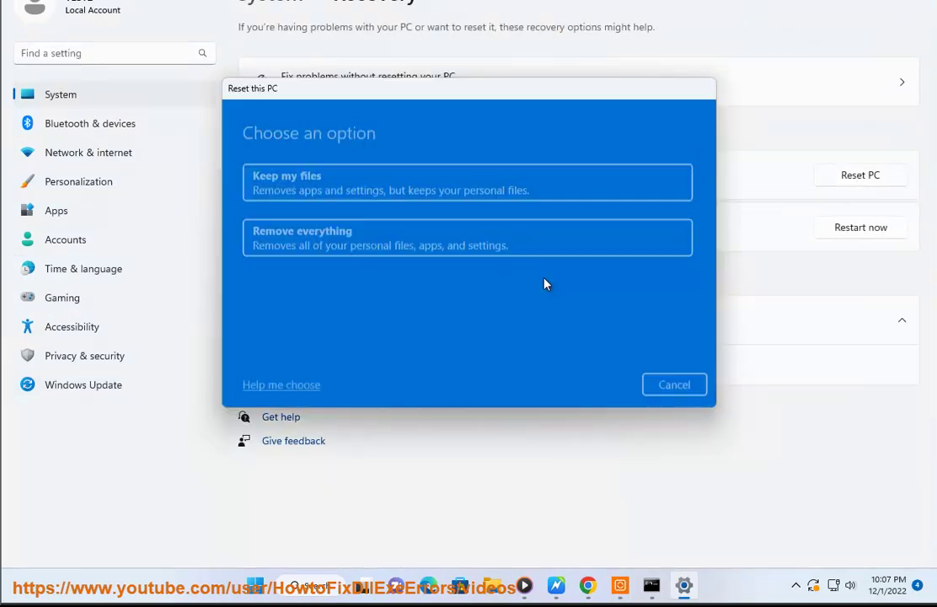
click(384, 182)
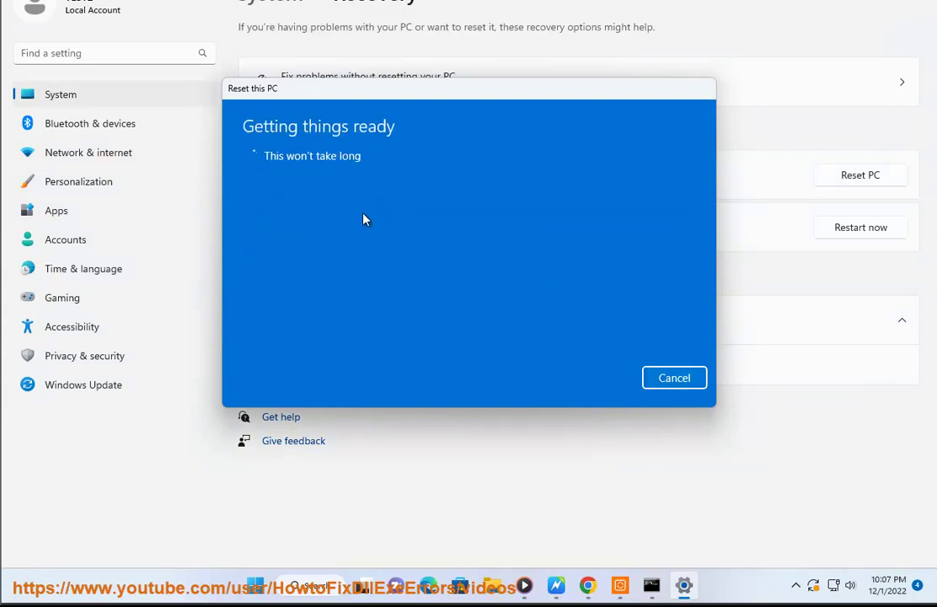
click(385, 187)
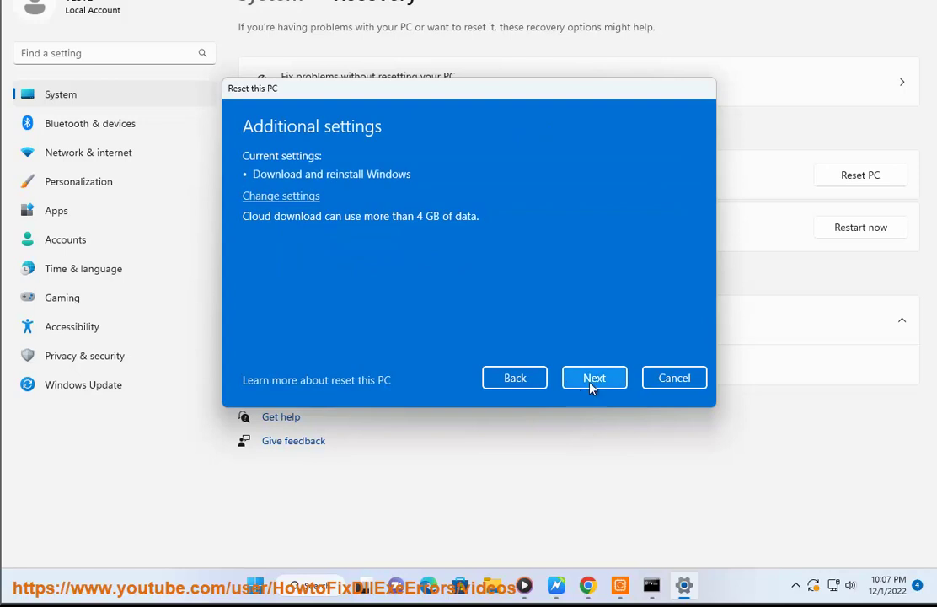
click(674, 378)
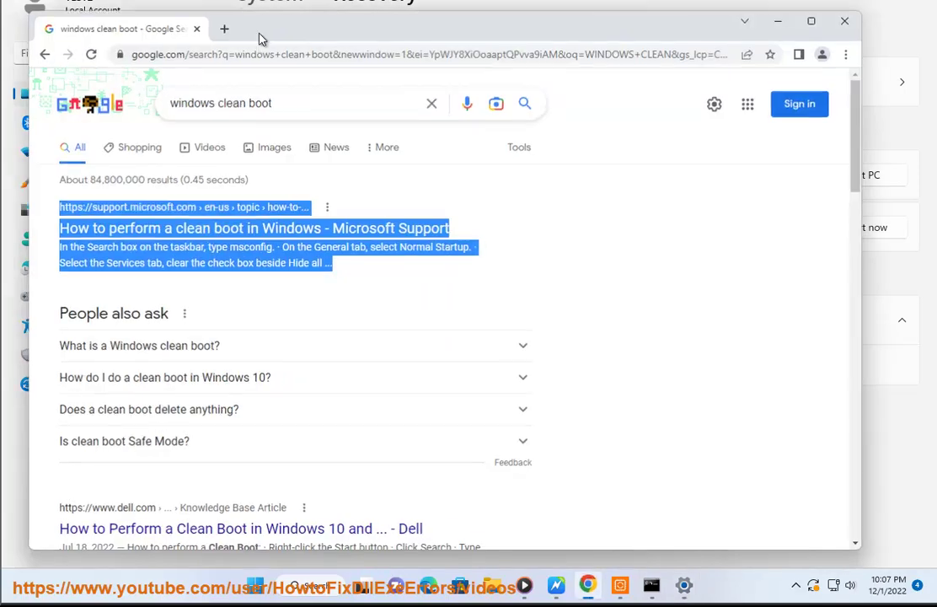
Search Google for "windows ISO", highlight the Microsoft Windows 10 and Windows 11 download results, and minimize the browser
drag(216, 102, 403, 116)
key(BackSpace)
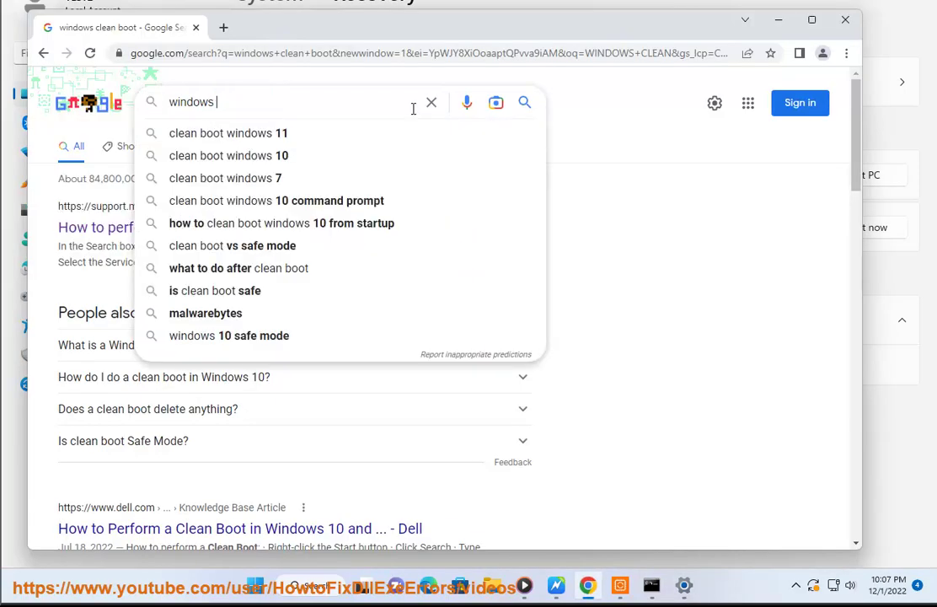
text(ISO)
key(Return)
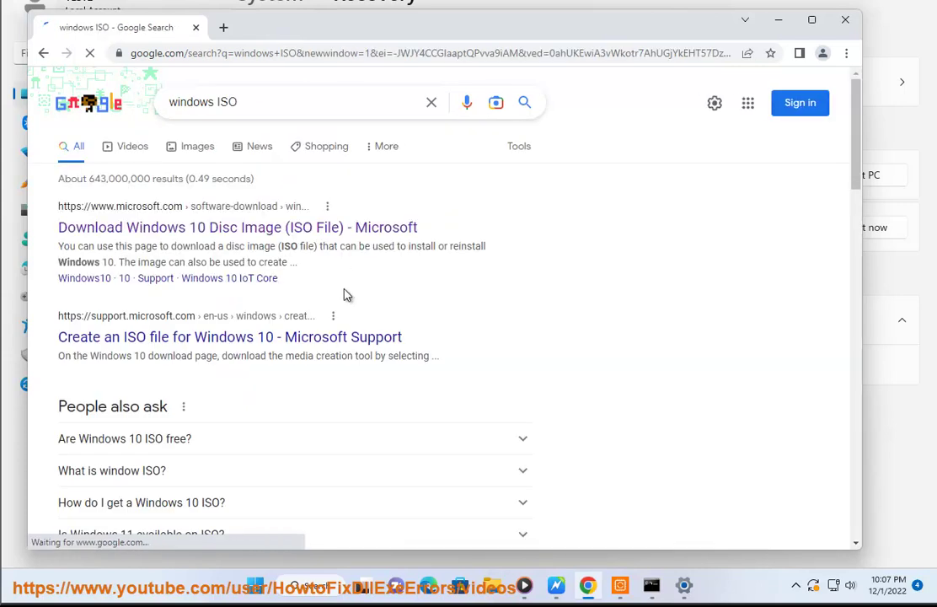
drag(434, 358, 54, 206)
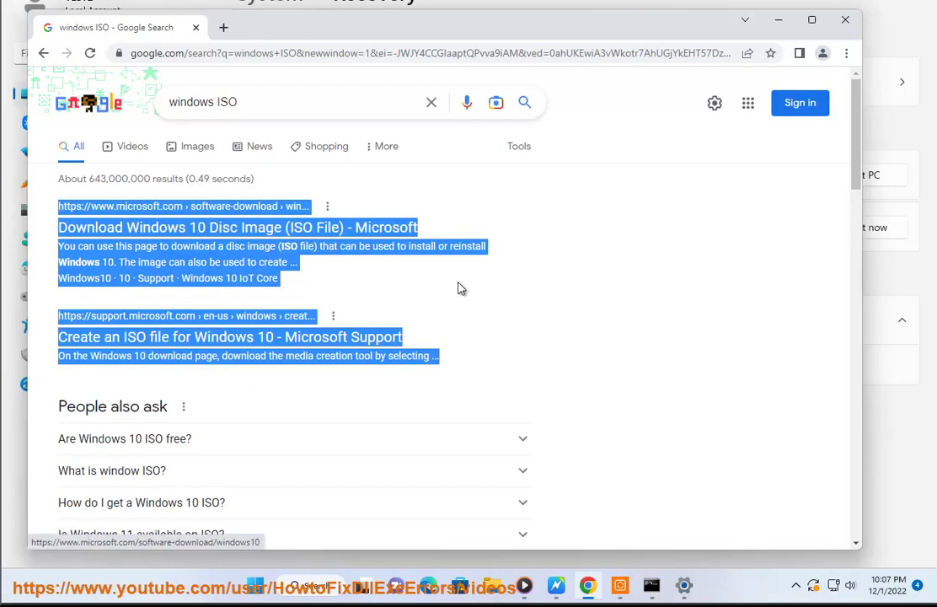
scroll(446, 385, down, 1)
scroll(446, 385, down, 2)
drag(290, 470, 42, 391)
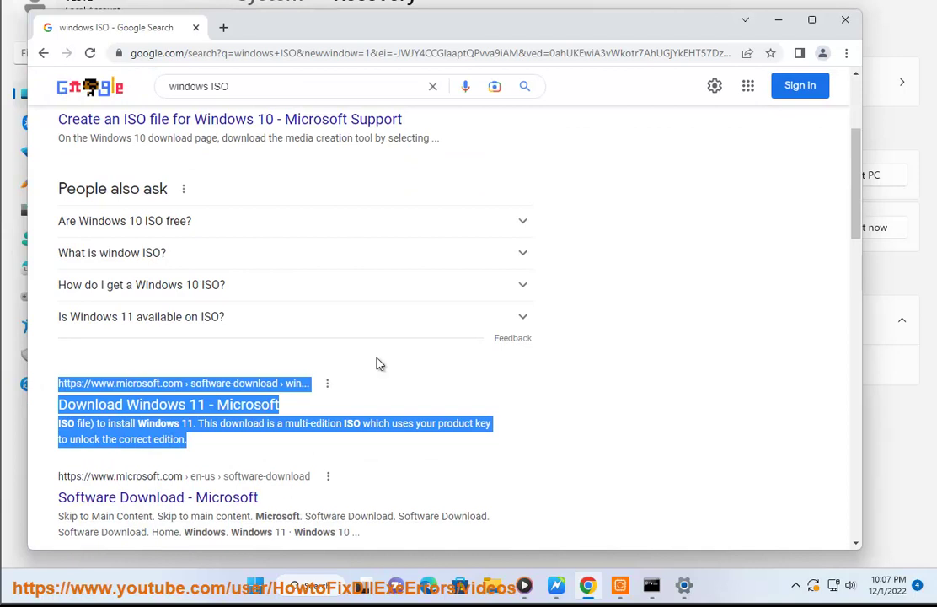
click(778, 19)
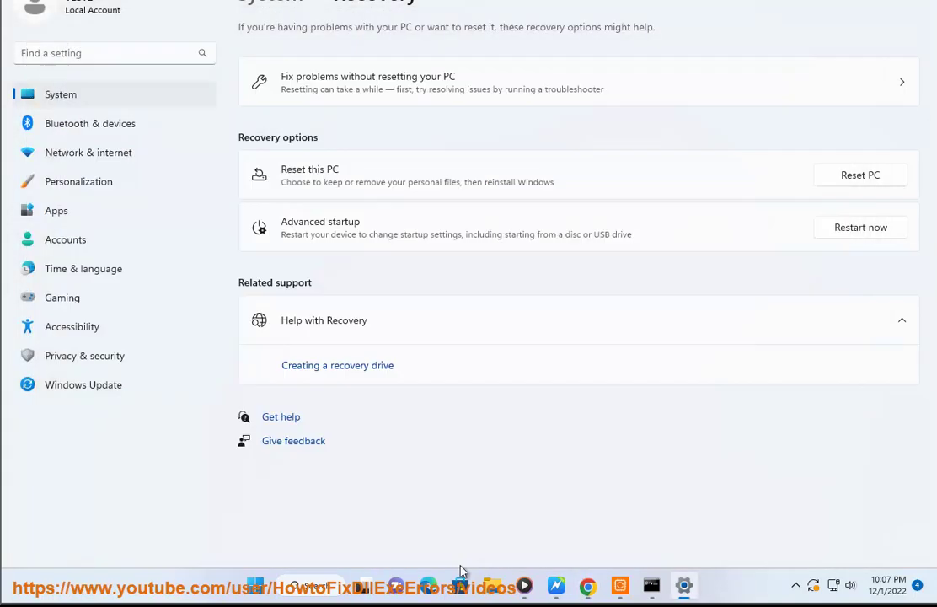
Launch Windows 11 Setup from DVD Drive (D:), choose "Not right now" for updates, and quit the setup
key(super+e)
click(146, 420)
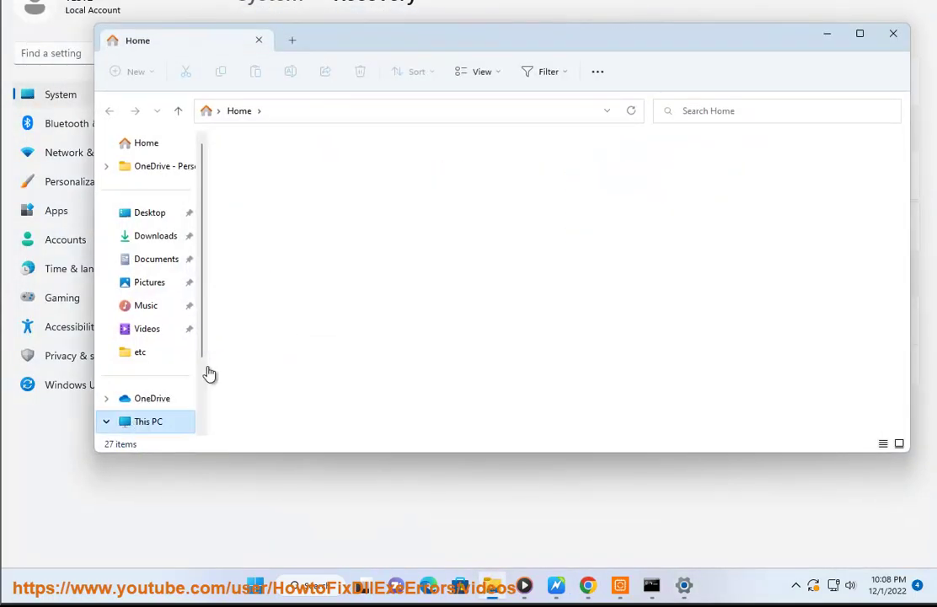
double_click(454, 187)
click(397, 385)
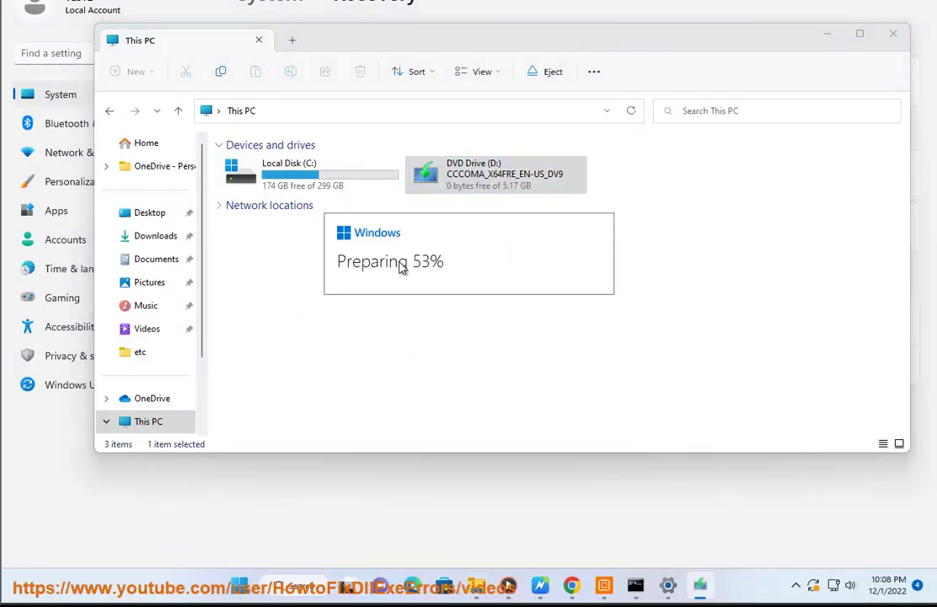
click(347, 197)
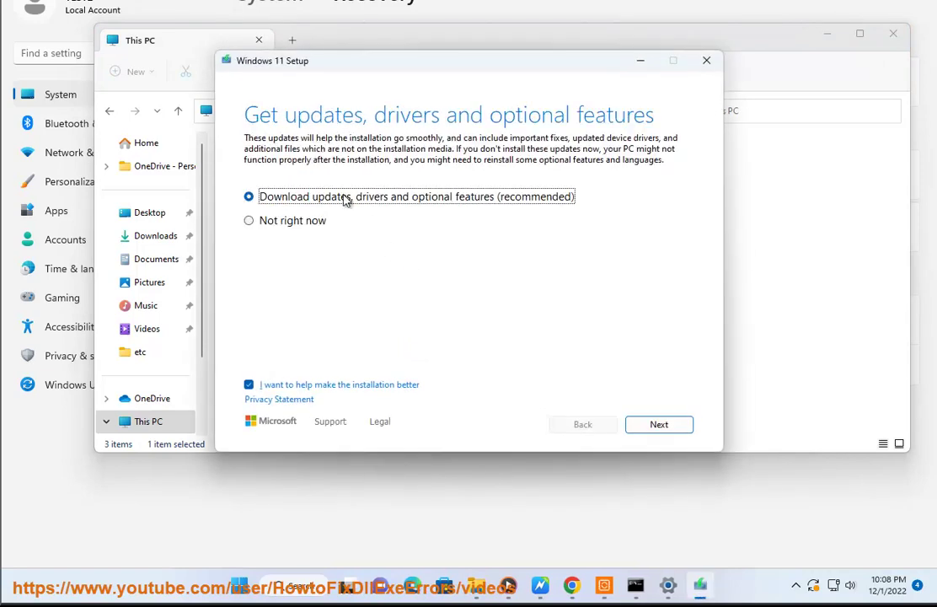
click(307, 221)
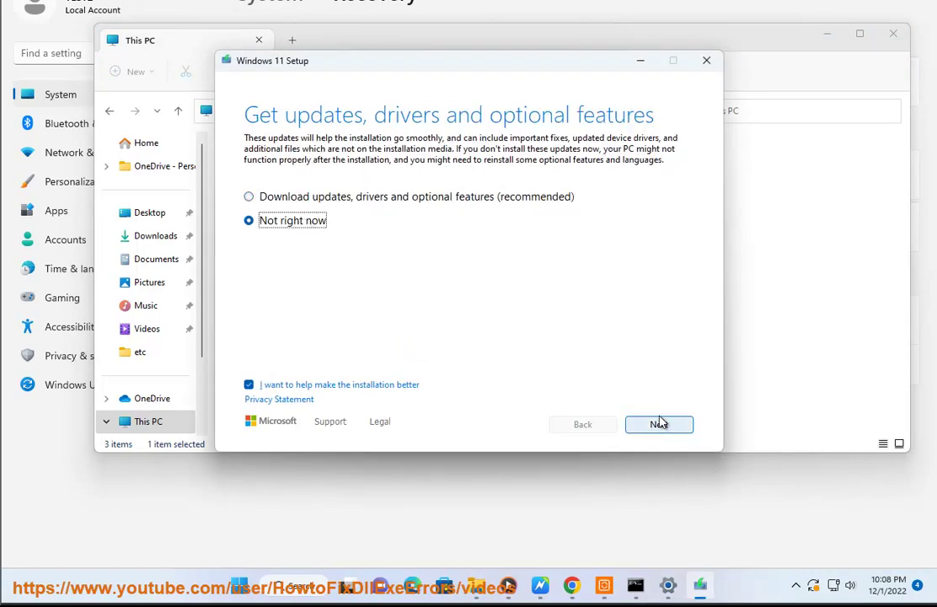
click(706, 60)
click(446, 312)
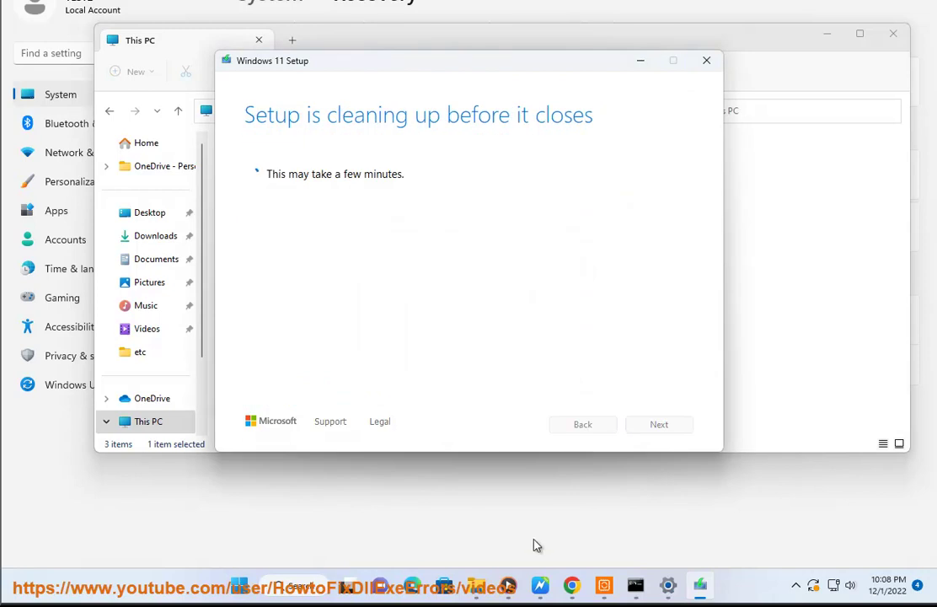